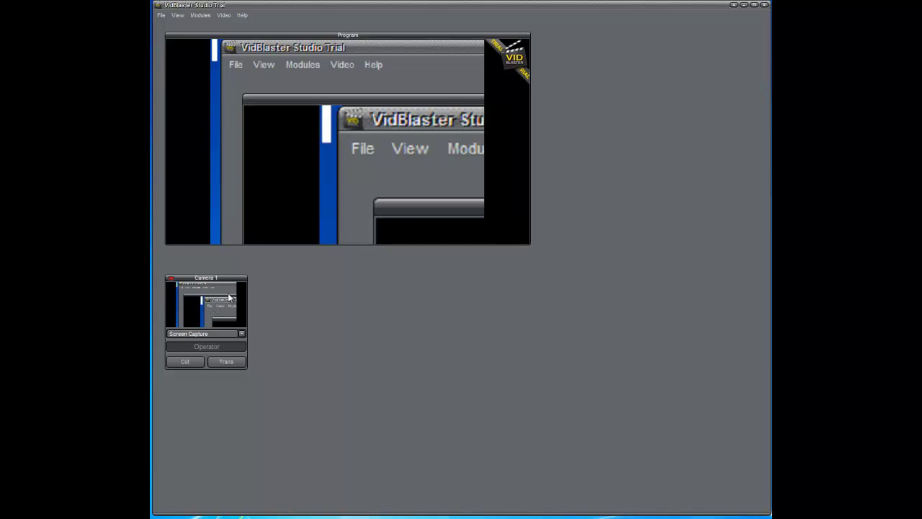
Set Camera 1's capture mode to Full Screen so Program shows the whole desktop.
{"action": "right_click", "coordinate": [207, 308]}
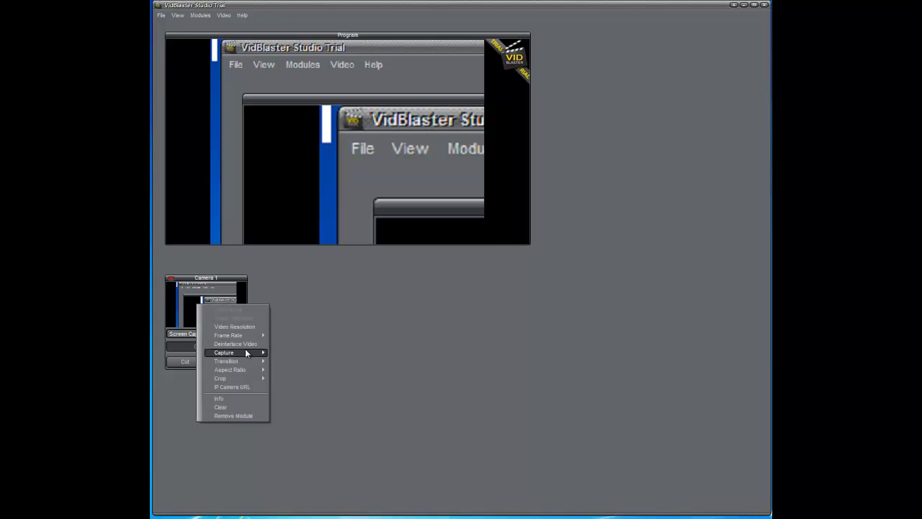
{"action": "mouse_move", "coordinate": [247, 358]}
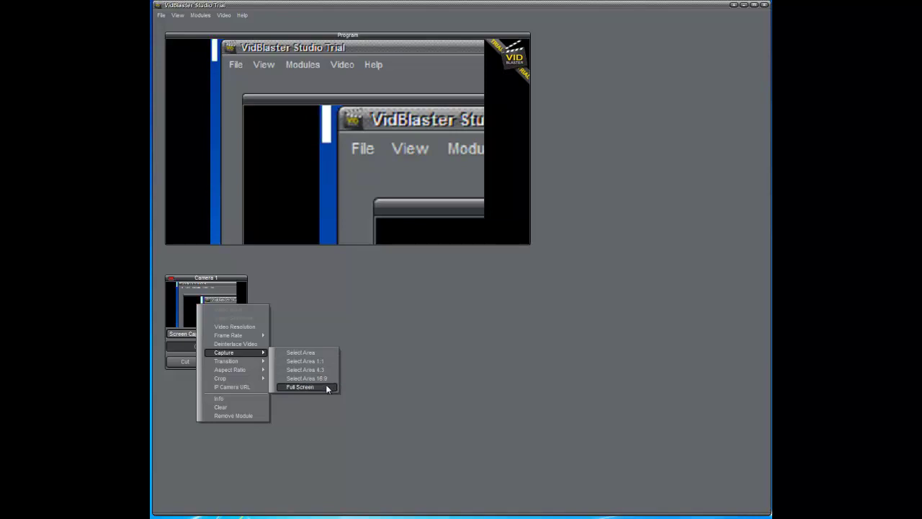
{"action": "left_click", "coordinate": [327, 387]}
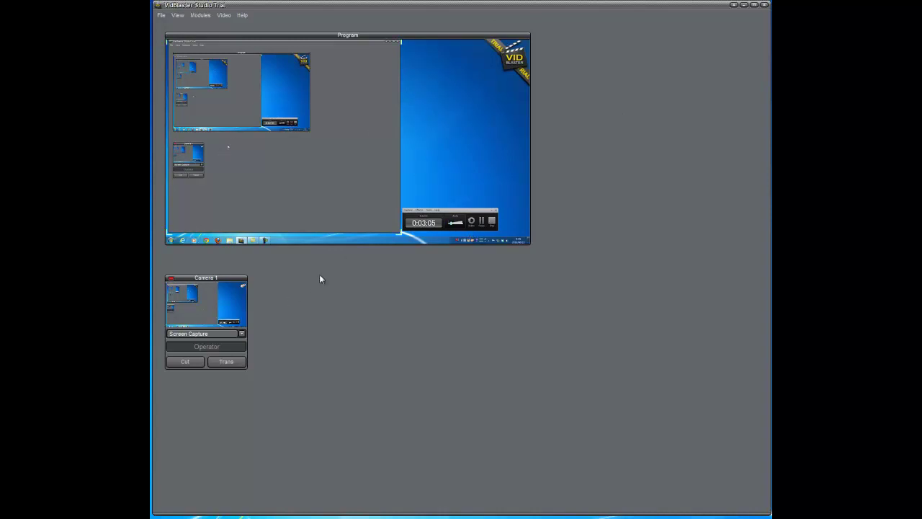
Switch Camera 1's capture to Select Area and frame only the two desktop gauges.
{"action": "right_click", "coordinate": [217, 296]}
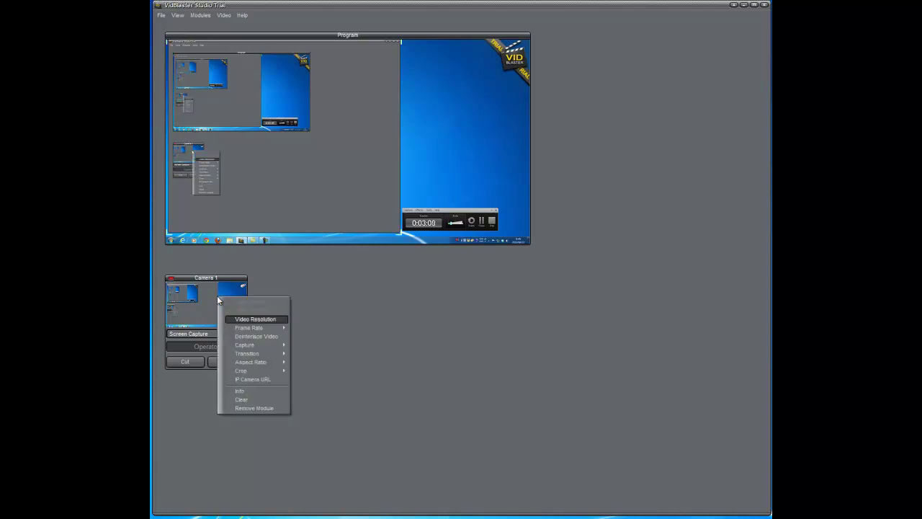
{"action": "mouse_move", "coordinate": [261, 343]}
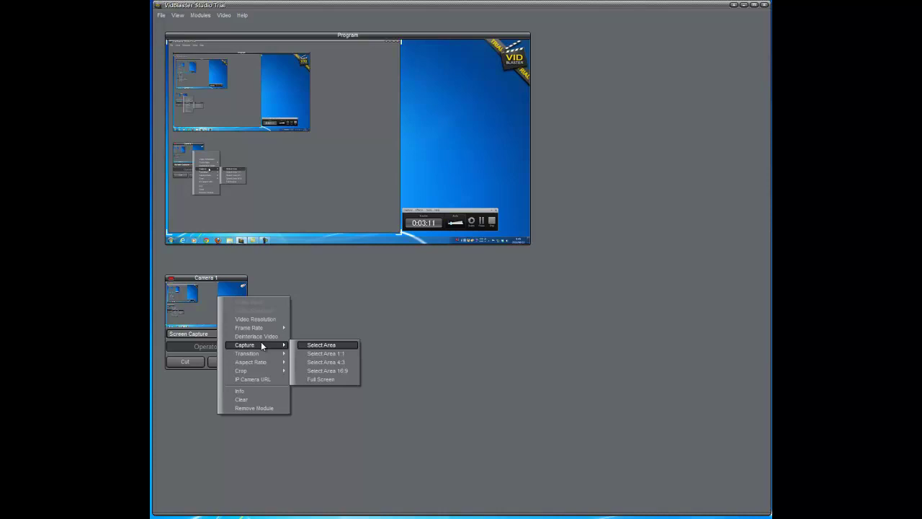
{"action": "left_click", "coordinate": [323, 345]}
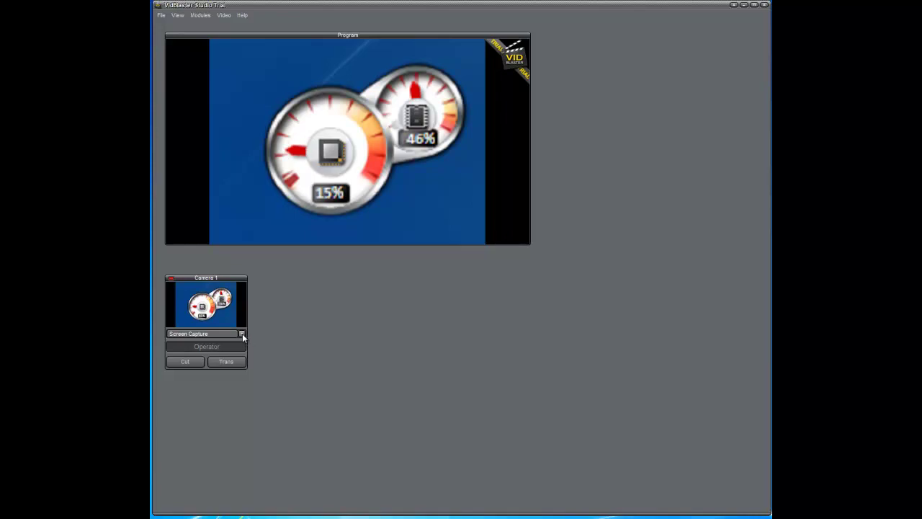
Keep Screen Capture as Camera 1's source and switch its capture back to Full Screen.
{"action": "left_click", "coordinate": [241, 333]}
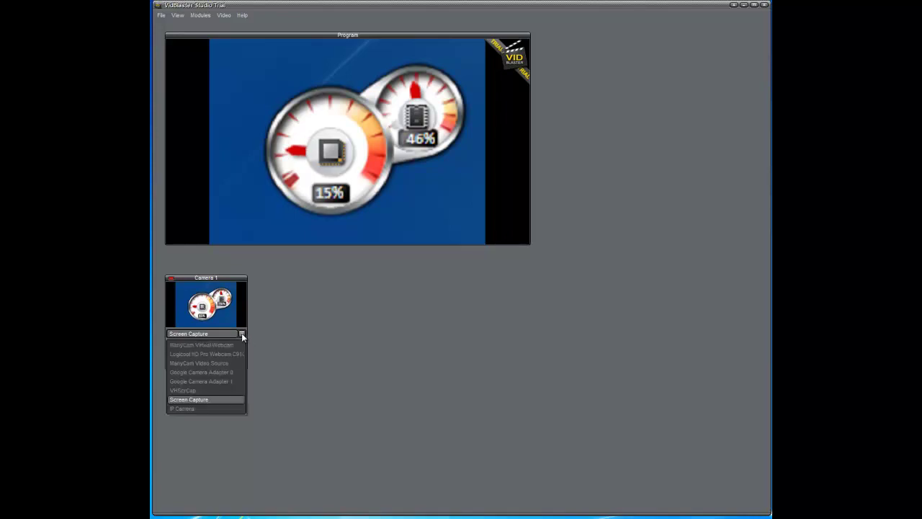
{"action": "left_click", "coordinate": [213, 400]}
{"action": "right_click", "coordinate": [207, 309]}
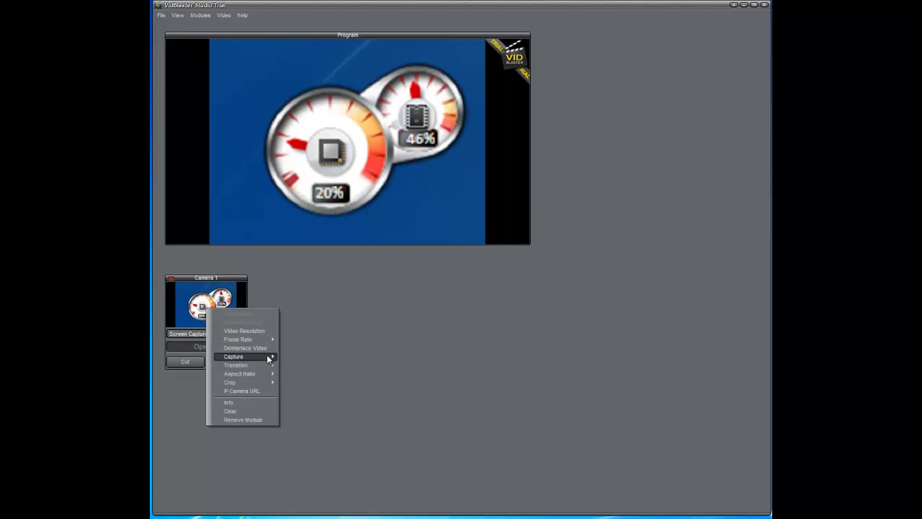
{"action": "mouse_move", "coordinate": [271, 356]}
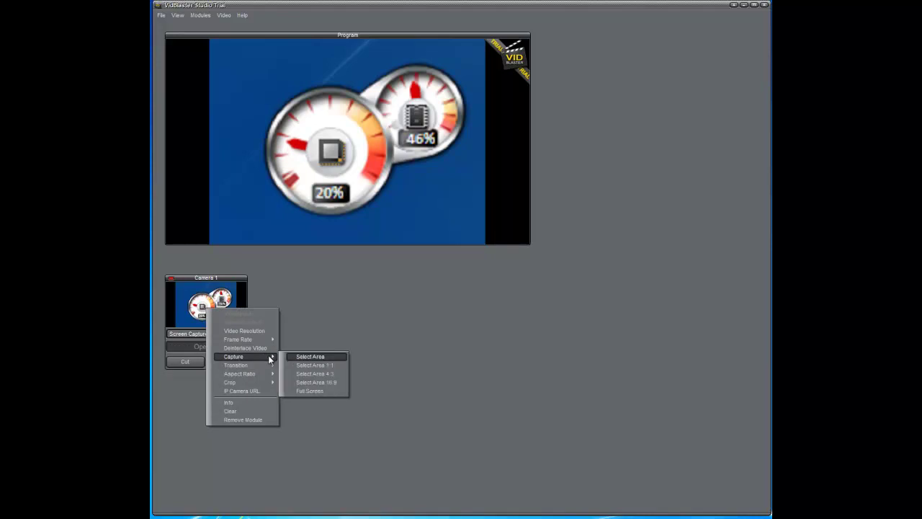
{"action": "left_click", "coordinate": [315, 391]}
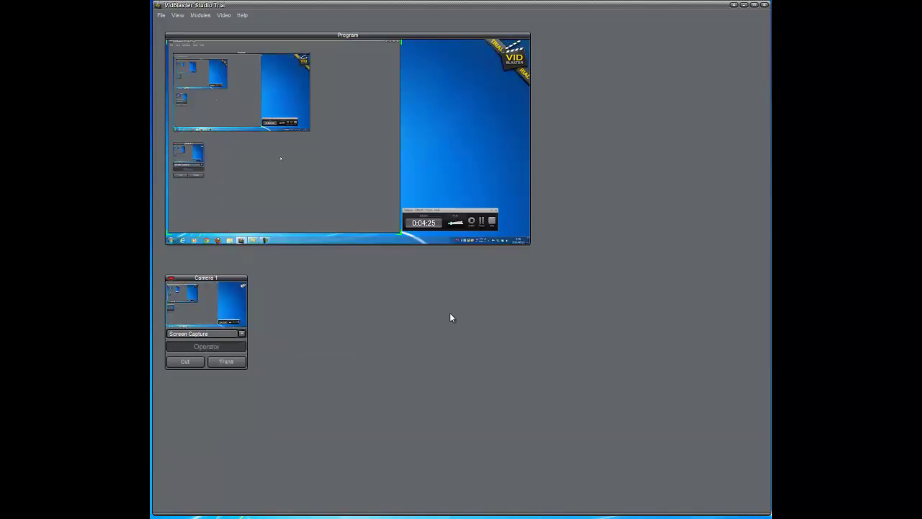
Browse Camera 1's Frame Rate and Transition submenus.
{"action": "right_click", "coordinate": [223, 312]}
{"action": "mouse_move", "coordinate": [260, 338]}
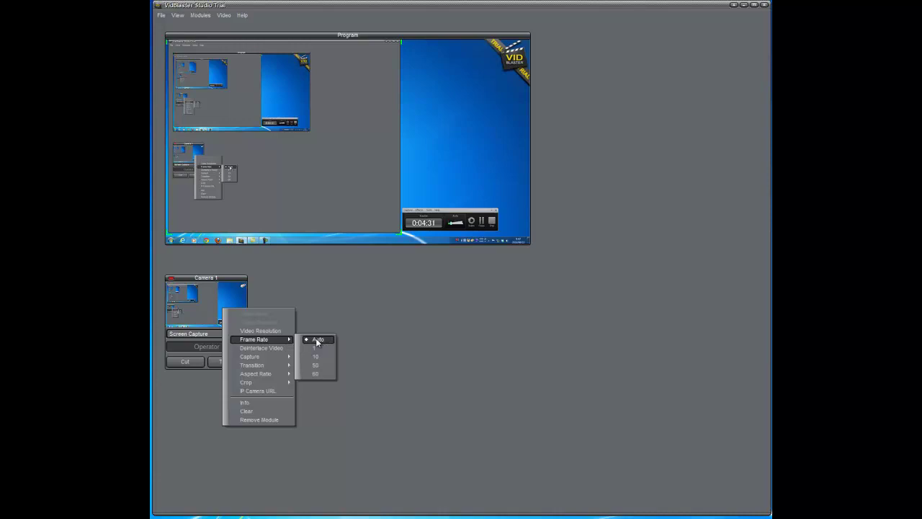
{"action": "mouse_move", "coordinate": [273, 366]}
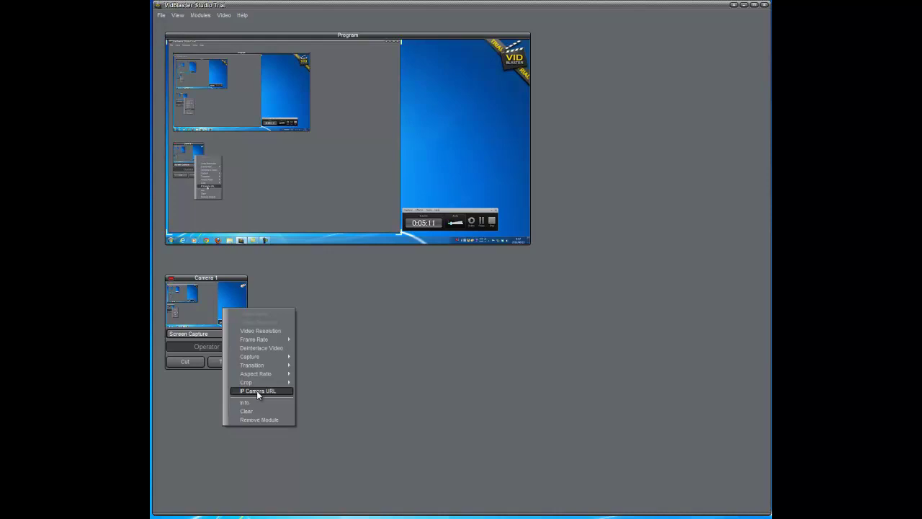
Add a new Camera module from Modules > Add and place Camera 2 beside Camera 1.
{"action": "left_click", "coordinate": [345, 286]}
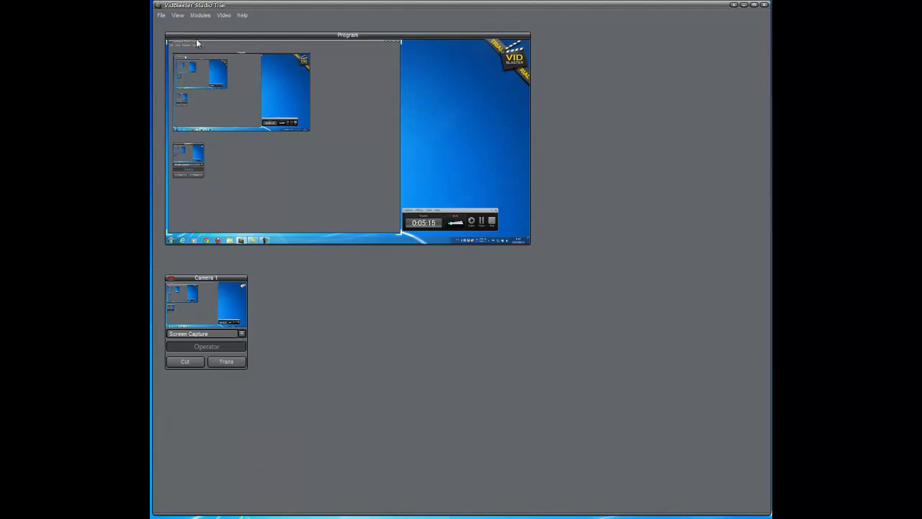
{"action": "left_click", "coordinate": [199, 15]}
{"action": "mouse_move", "coordinate": [209, 28]}
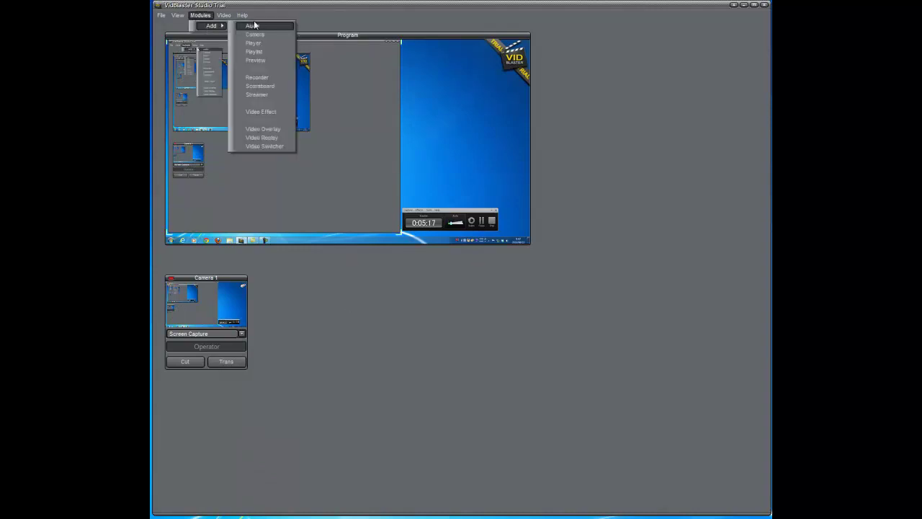
{"action": "left_click", "coordinate": [263, 35]}
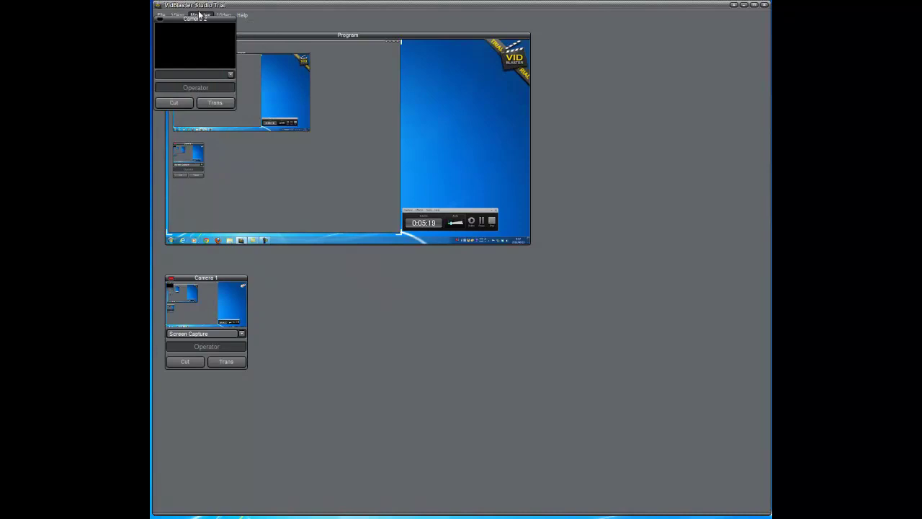
{"action": "left_click_drag", "start_coordinate": [206, 24], "coordinate": [315, 281]}
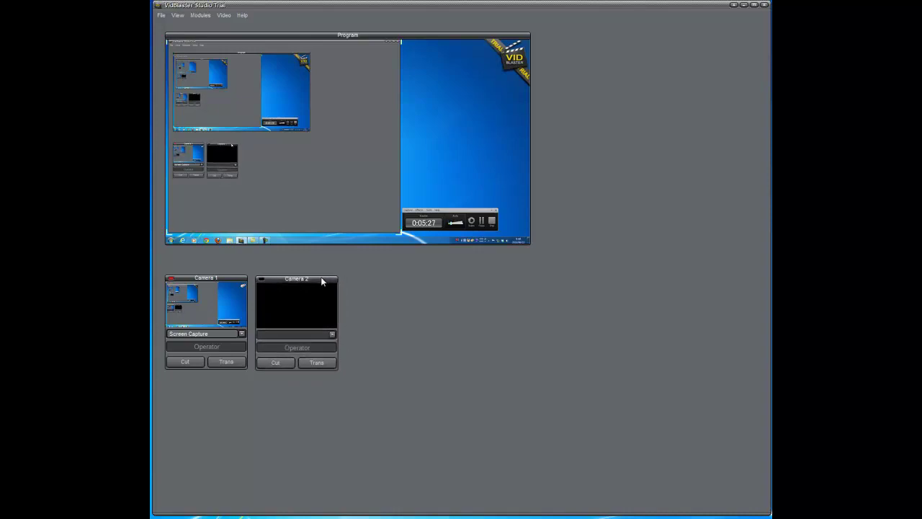
Set Camera 2 to Screen Capture with a selected area around the gauges.
{"action": "left_click", "coordinate": [330, 333]}
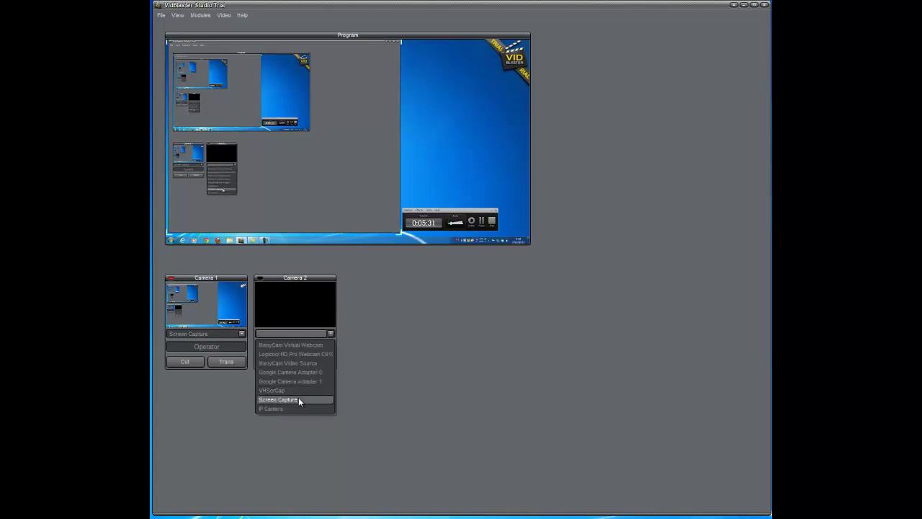
{"action": "left_click", "coordinate": [298, 398]}
{"action": "right_click", "coordinate": [315, 306]}
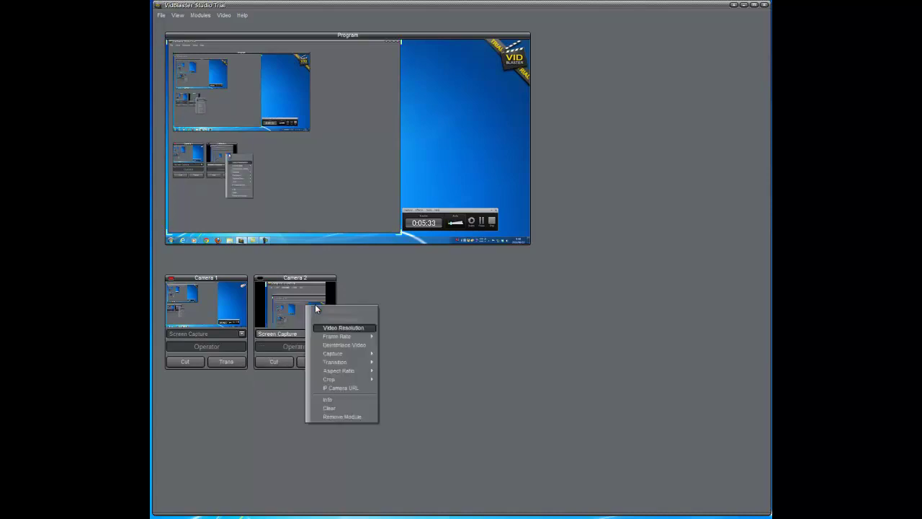
{"action": "mouse_move", "coordinate": [369, 354]}
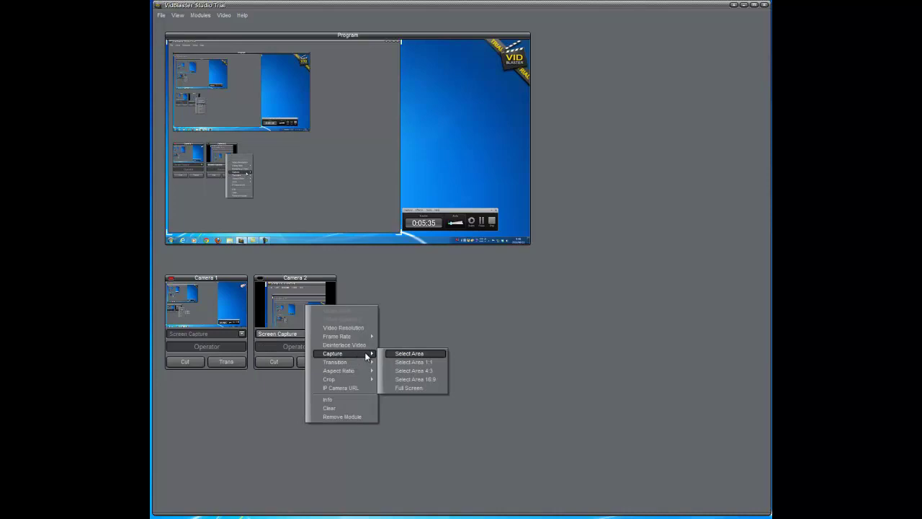
{"action": "left_click", "coordinate": [416, 354]}
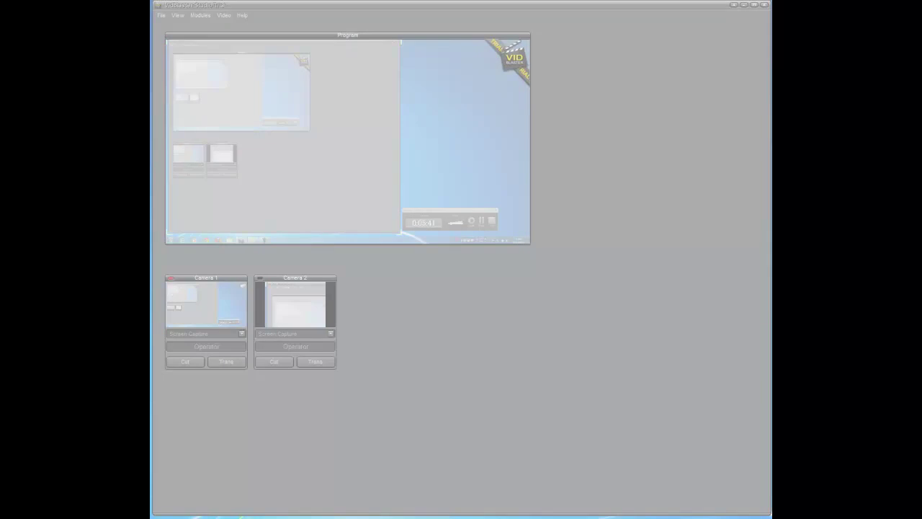
{"action": "left_click", "coordinate": [400, 93]}
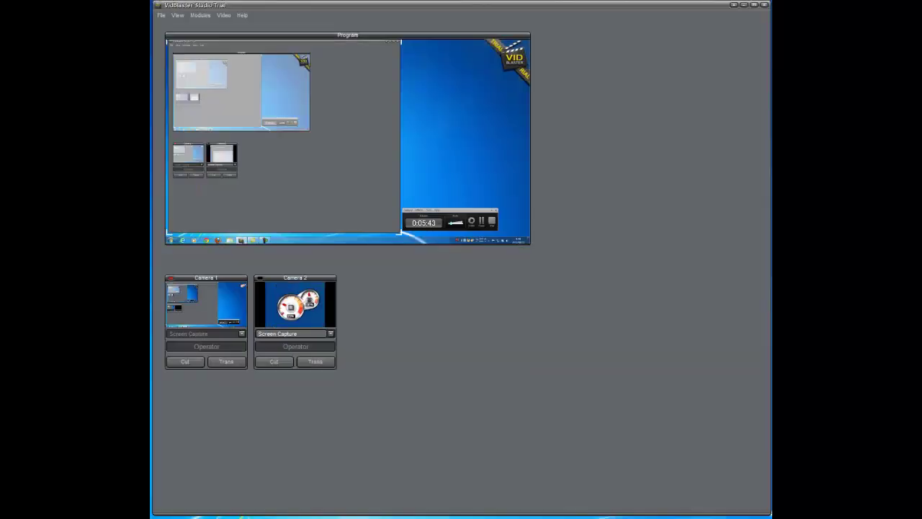
Test Trans fades between Camera 2 and Camera 1, ending on Camera 1.
{"action": "left_click", "coordinate": [312, 363]}
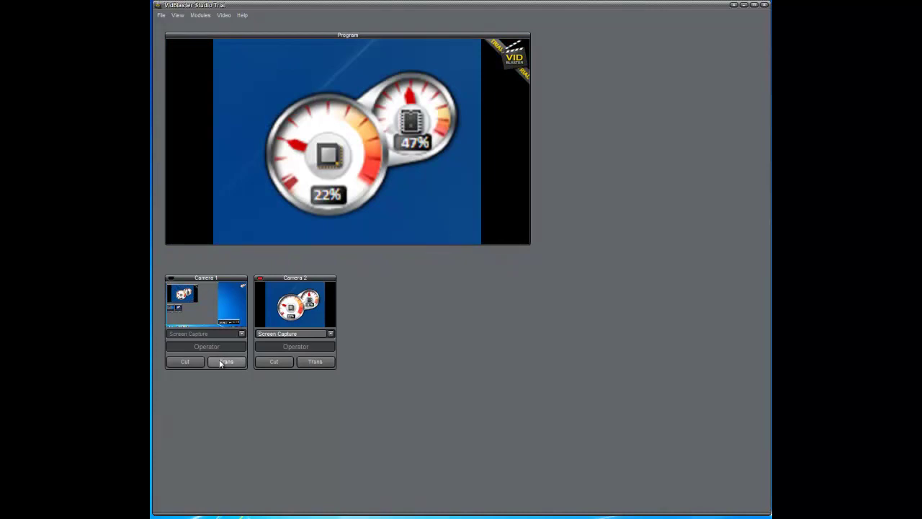
{"action": "left_click", "coordinate": [221, 362]}
{"action": "left_click", "coordinate": [314, 363]}
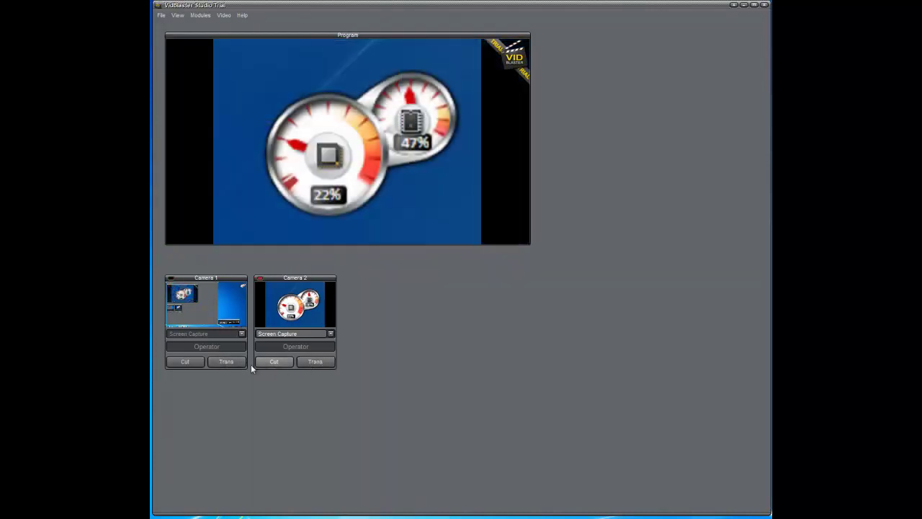
{"action": "left_click", "coordinate": [220, 363]}
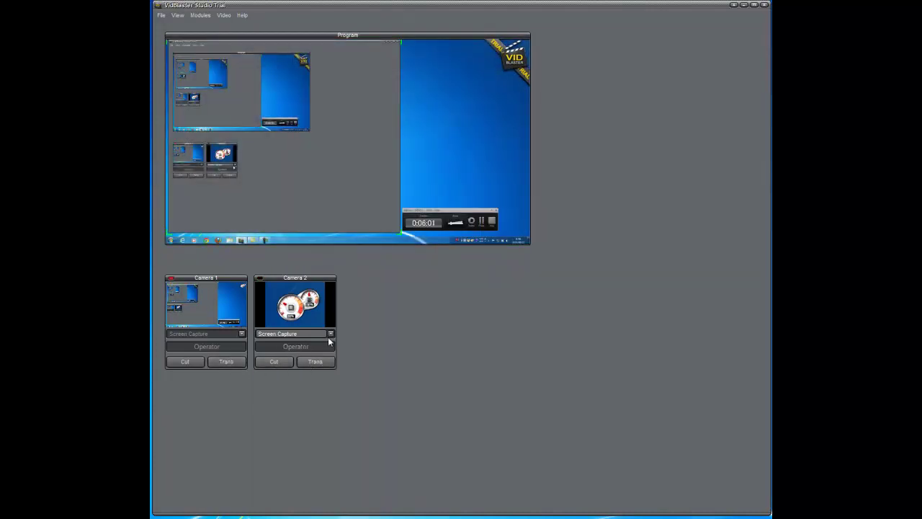
Change Camera 2's source to the Logicool HD Pro Webcam, keeping Program on the screen capture.
{"action": "left_click", "coordinate": [330, 333]}
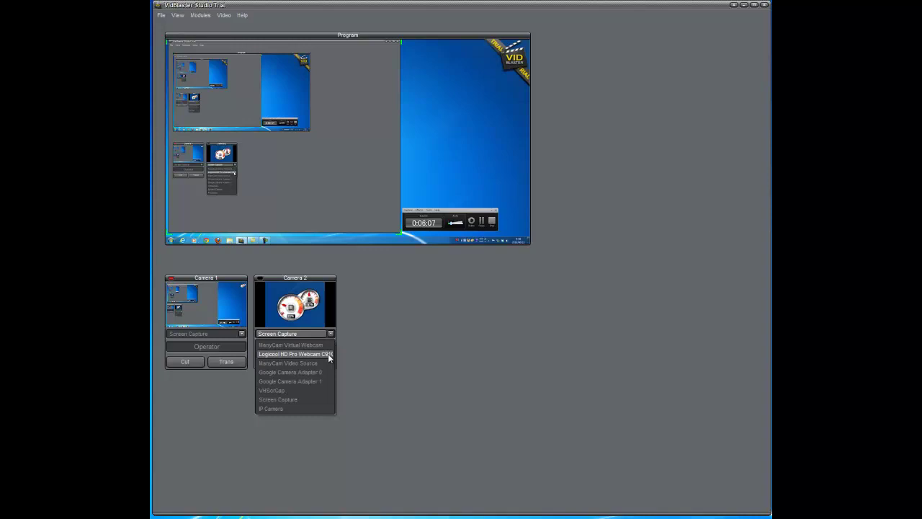
{"action": "left_click", "coordinate": [328, 354]}
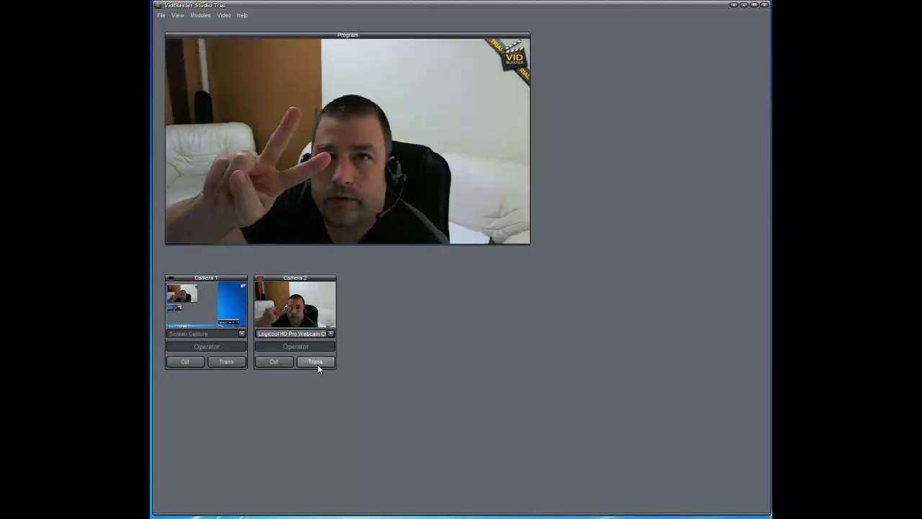
{"action": "left_click", "coordinate": [233, 364]}
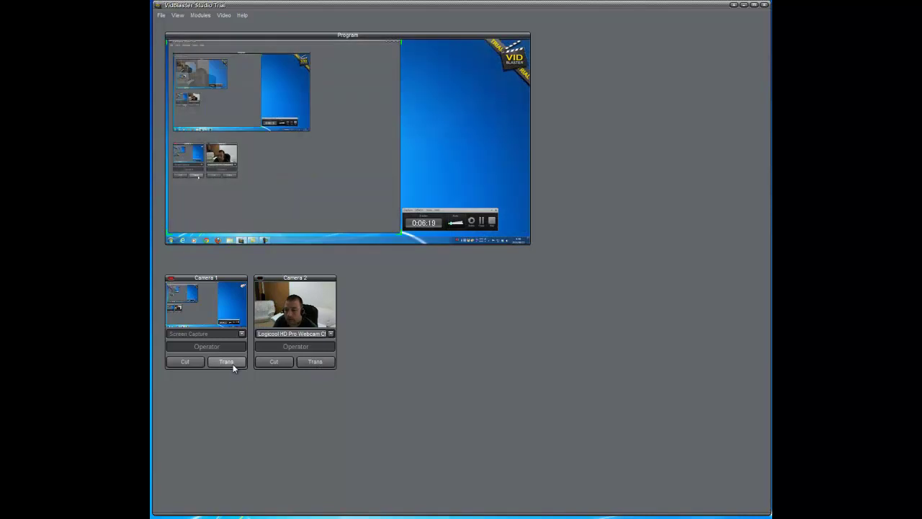
Cross-fade Program between webcam and screen capture three times, ending on Camera 1.
{"action": "left_click", "coordinate": [303, 361]}
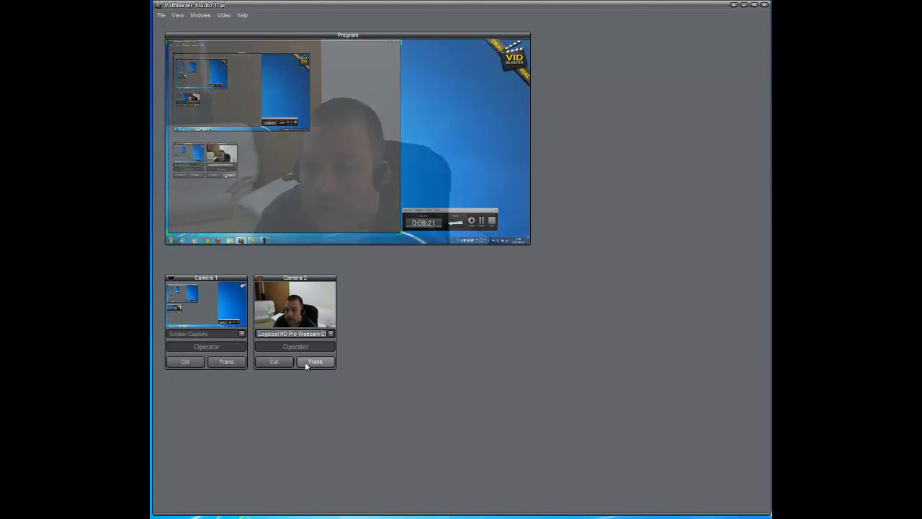
{"action": "left_click", "coordinate": [224, 362]}
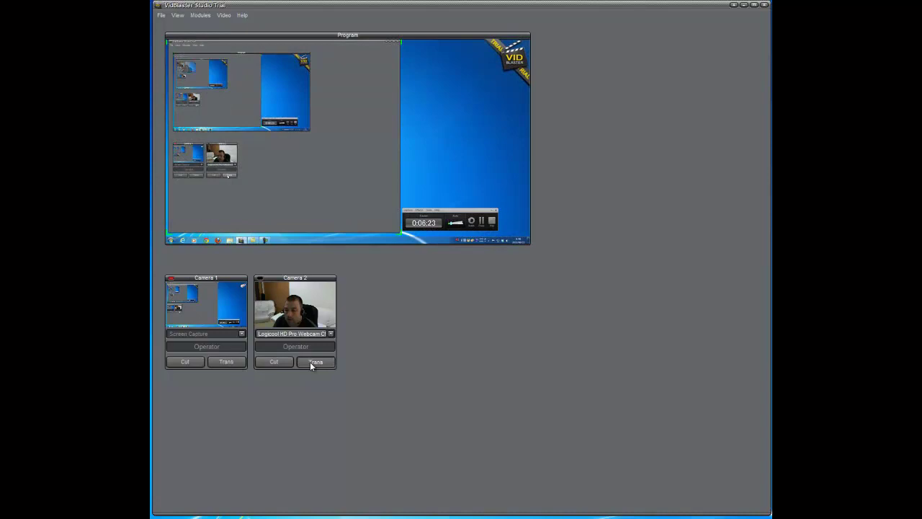
{"action": "left_click", "coordinate": [310, 362]}
{"action": "left_click", "coordinate": [226, 361]}
{"action": "left_click", "coordinate": [321, 363]}
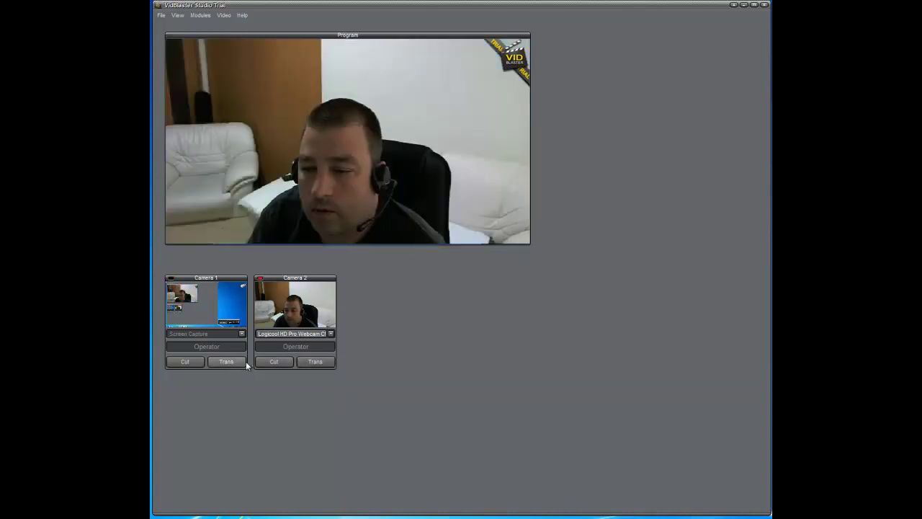
{"action": "left_click", "coordinate": [226, 361]}
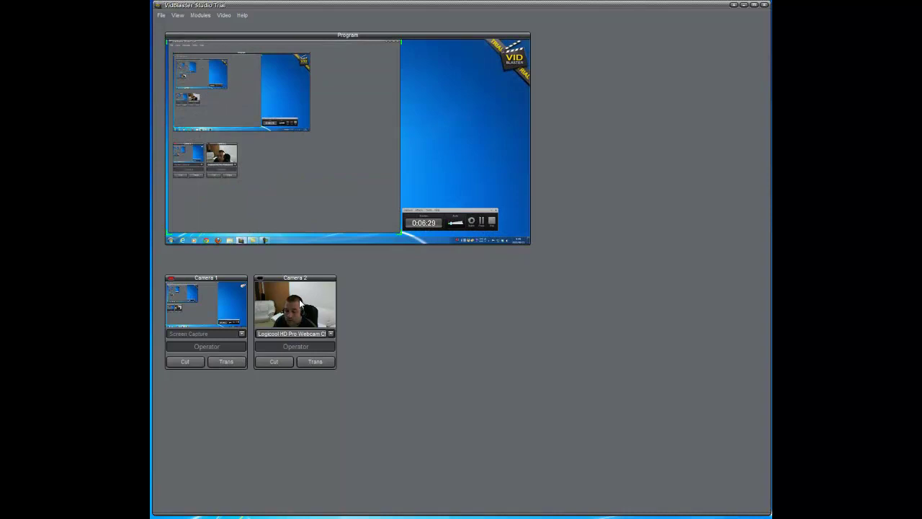
Change the webcam Camera 2's transition from Dissolve Medium to Hard Cut.
{"action": "right_click", "coordinate": [301, 305]}
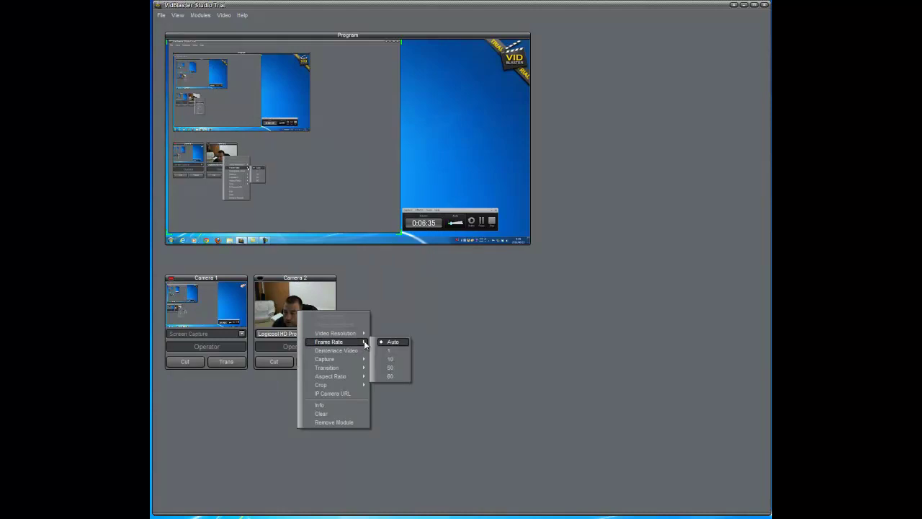
{"action": "mouse_move", "coordinate": [356, 333]}
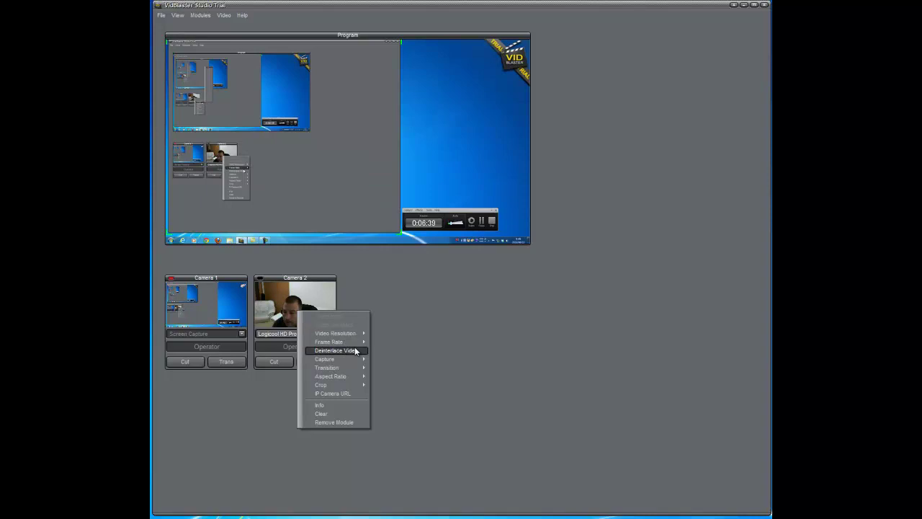
{"action": "mouse_move", "coordinate": [354, 361]}
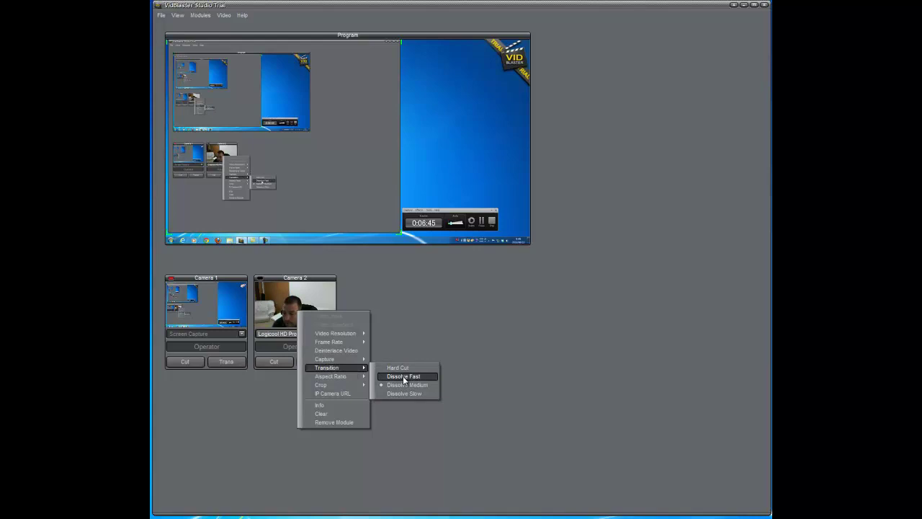
{"action": "left_click", "coordinate": [402, 369]}
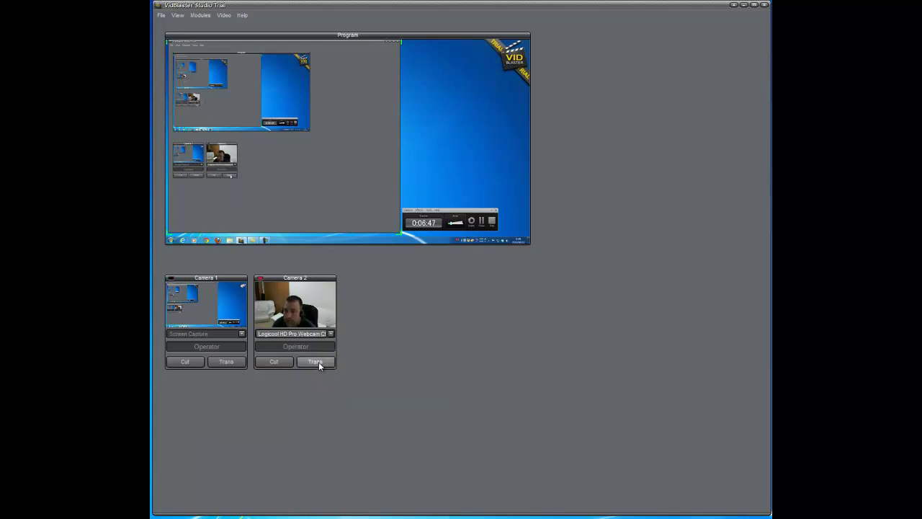
{"action": "left_click", "coordinate": [319, 363]}
{"action": "left_click", "coordinate": [229, 362]}
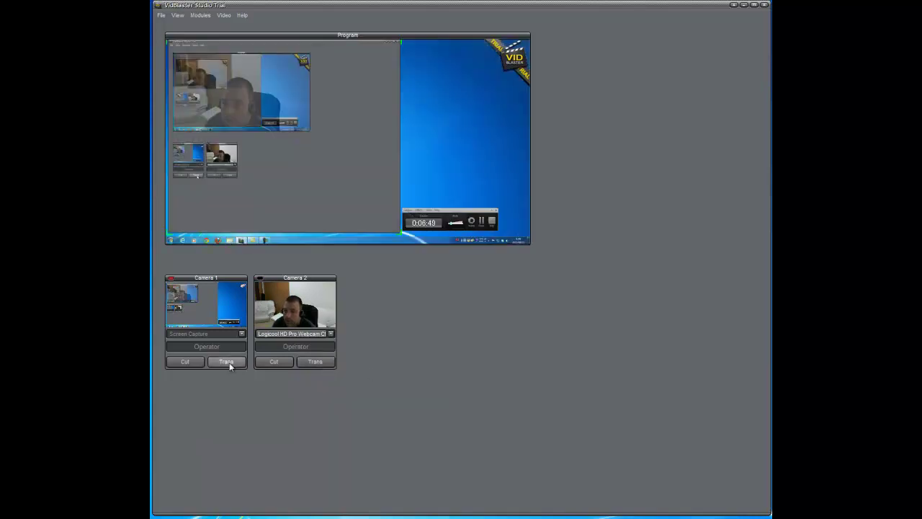
{"action": "left_click", "coordinate": [308, 360]}
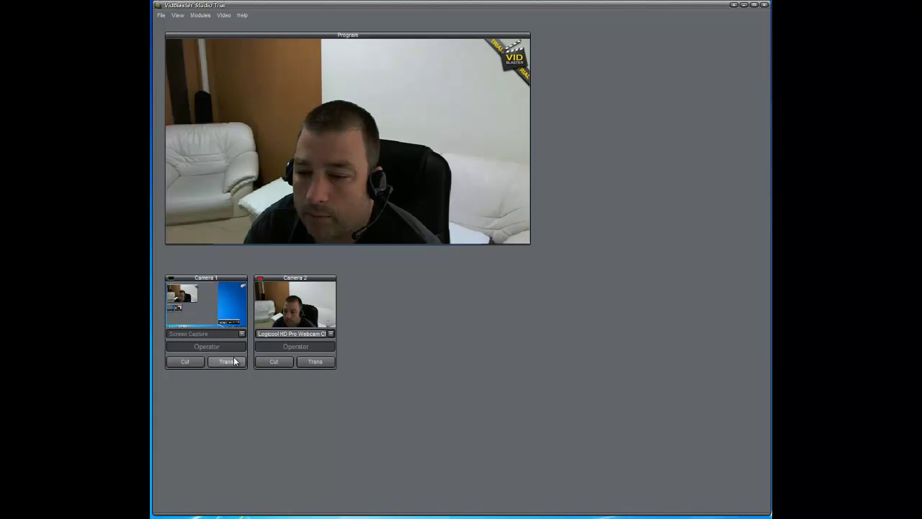
{"action": "left_click", "coordinate": [227, 362]}
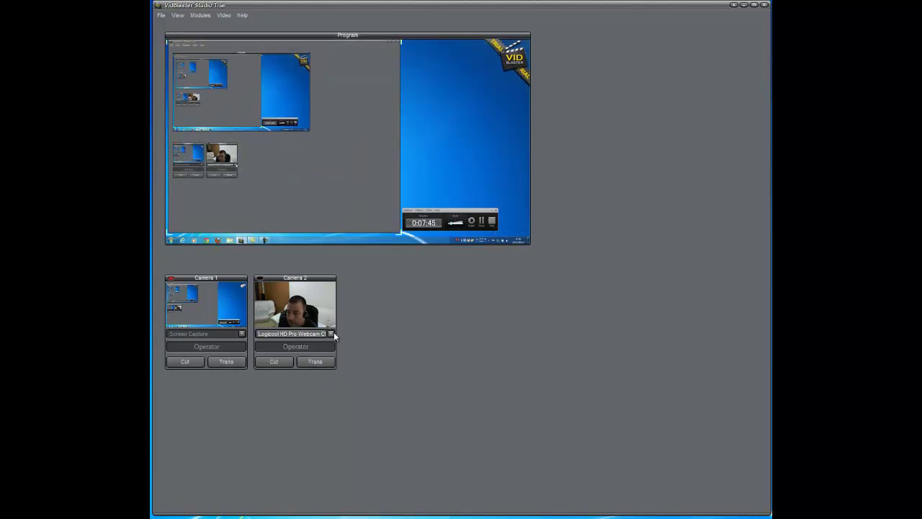
Switch Camera 2's source to Screen Capture and test fades between the gauges and Camera 1.
{"action": "left_click", "coordinate": [332, 333]}
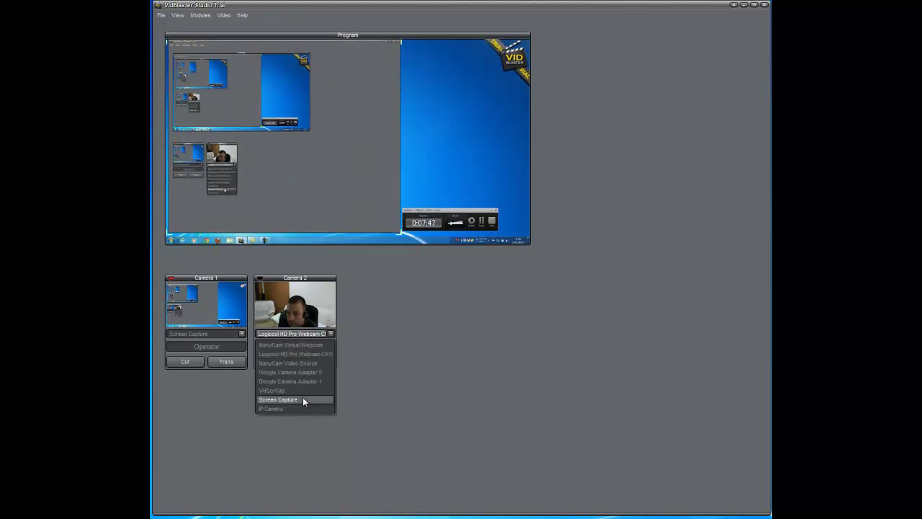
{"action": "left_click", "coordinate": [303, 399]}
{"action": "left_click", "coordinate": [317, 362]}
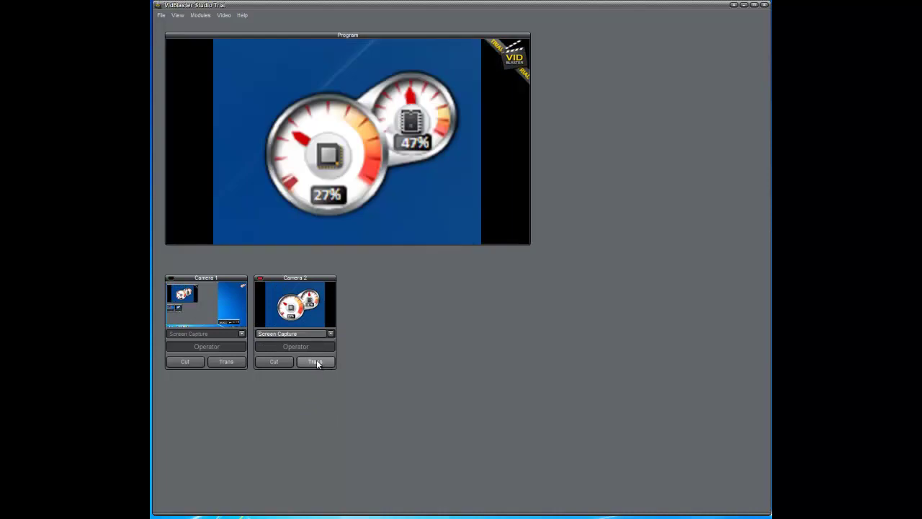
{"action": "left_click", "coordinate": [226, 362]}
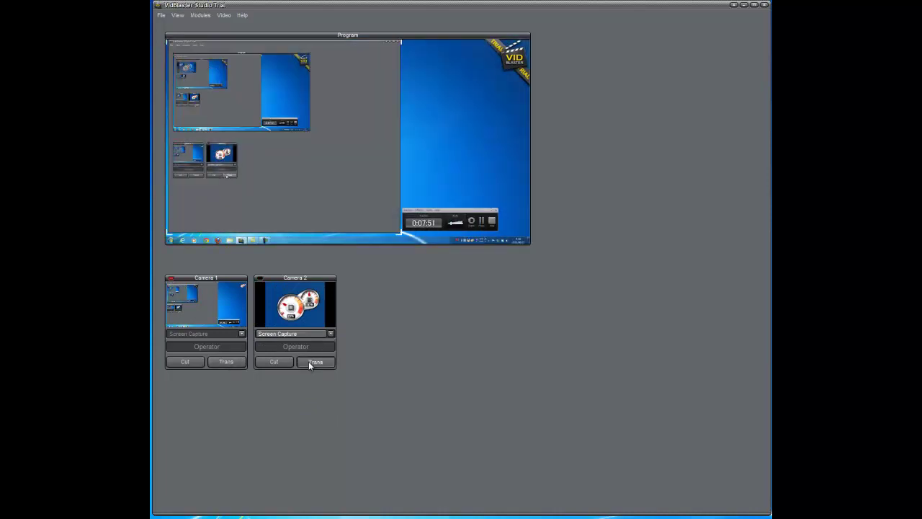
{"action": "left_click", "coordinate": [308, 362]}
{"action": "left_click", "coordinate": [234, 362]}
{"action": "left_click", "coordinate": [319, 362]}
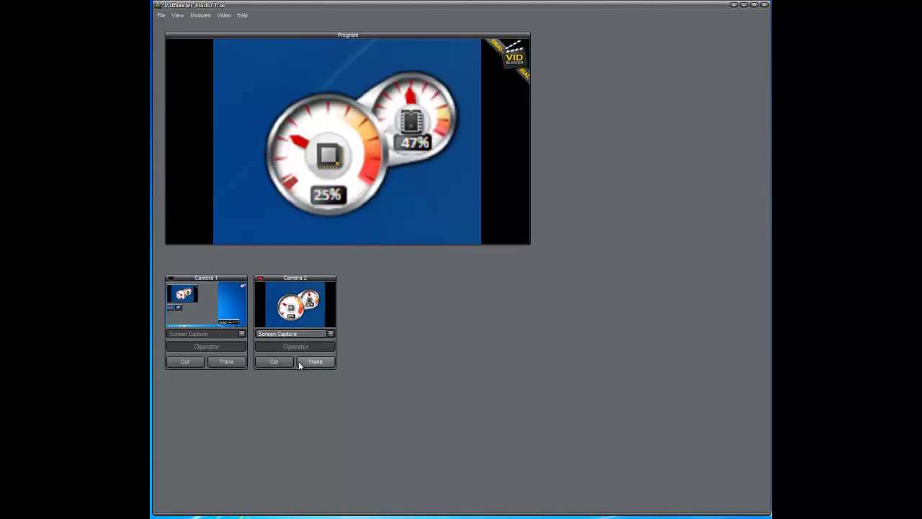
{"action": "left_click", "coordinate": [234, 361]}
Briefly set Camera 1 to the Logicool webcam, return it to Screen Capture, and test fades.
{"action": "left_click", "coordinate": [241, 332]}
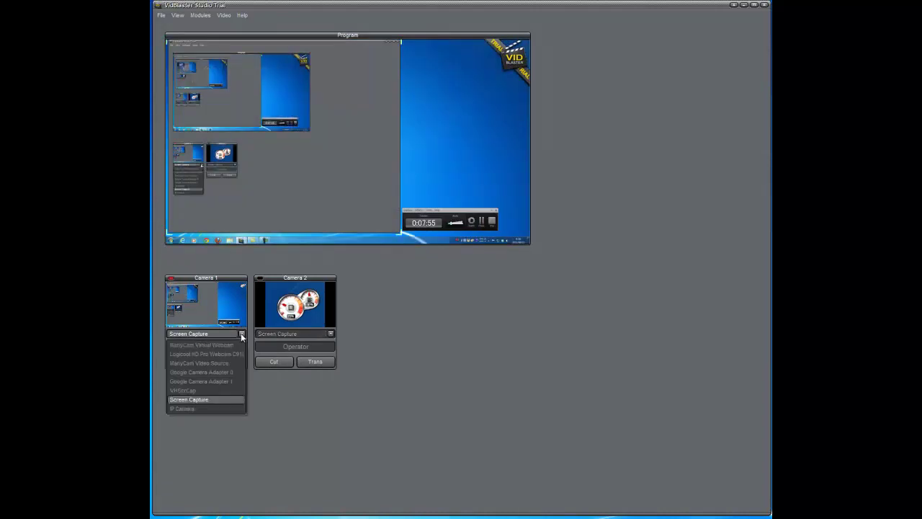
{"action": "left_click", "coordinate": [236, 354]}
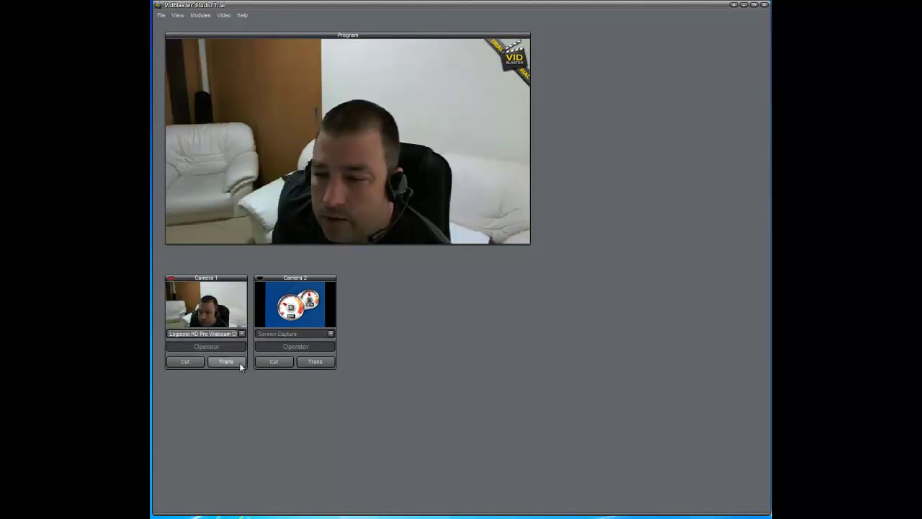
{"action": "left_click", "coordinate": [307, 363]}
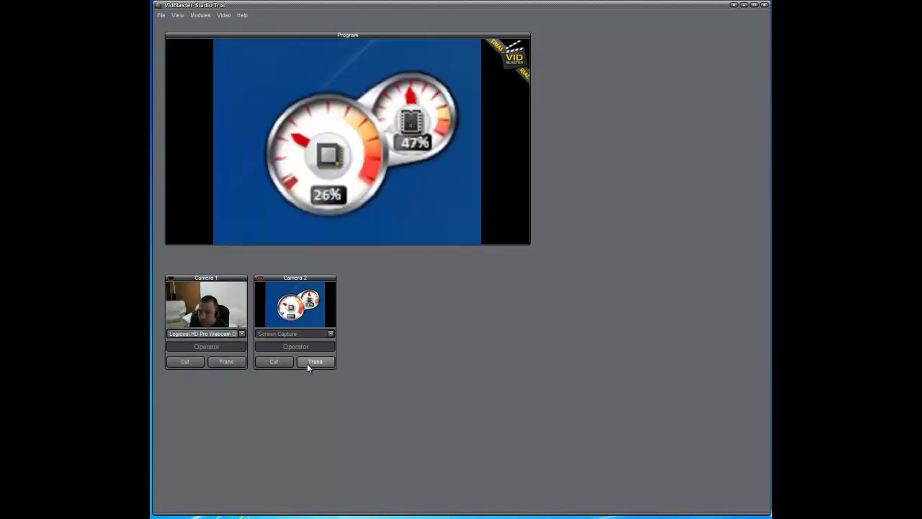
{"action": "left_click", "coordinate": [242, 334]}
{"action": "left_click", "coordinate": [222, 399]}
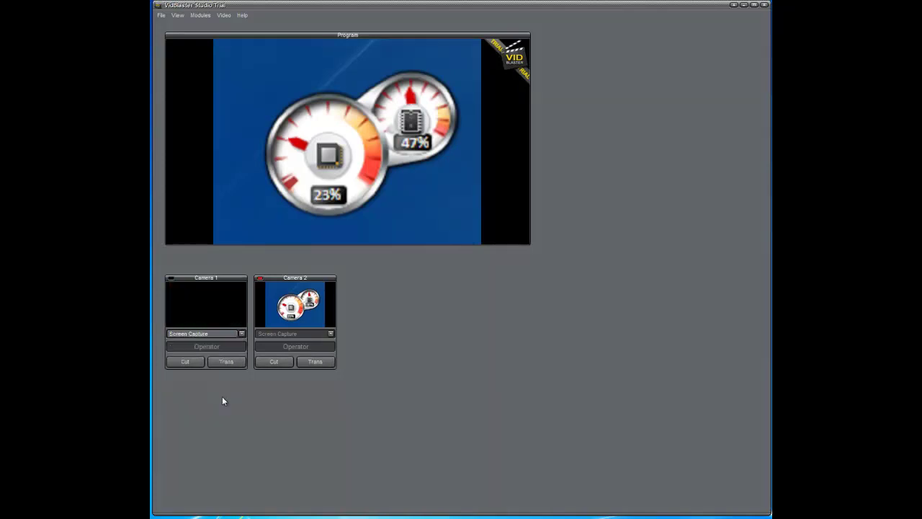
{"action": "left_click", "coordinate": [220, 362]}
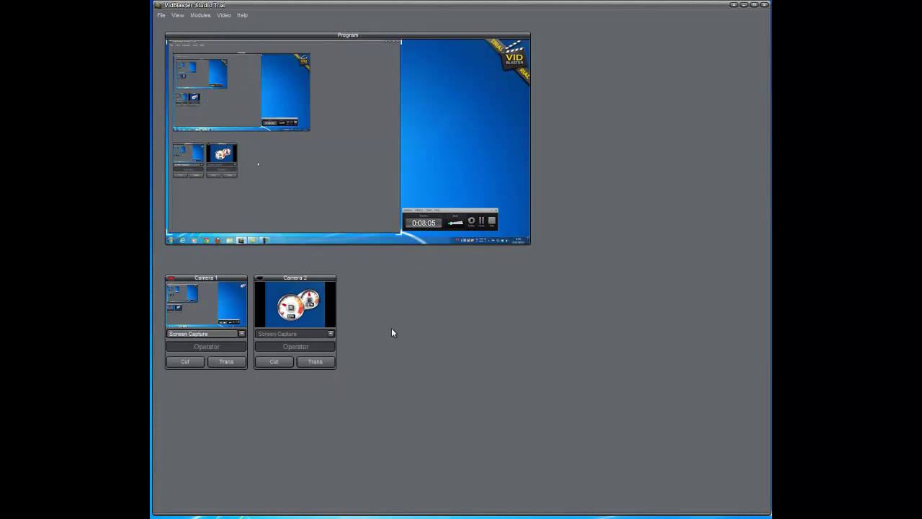
{"action": "left_click", "coordinate": [326, 362]}
{"action": "left_click", "coordinate": [242, 364]}
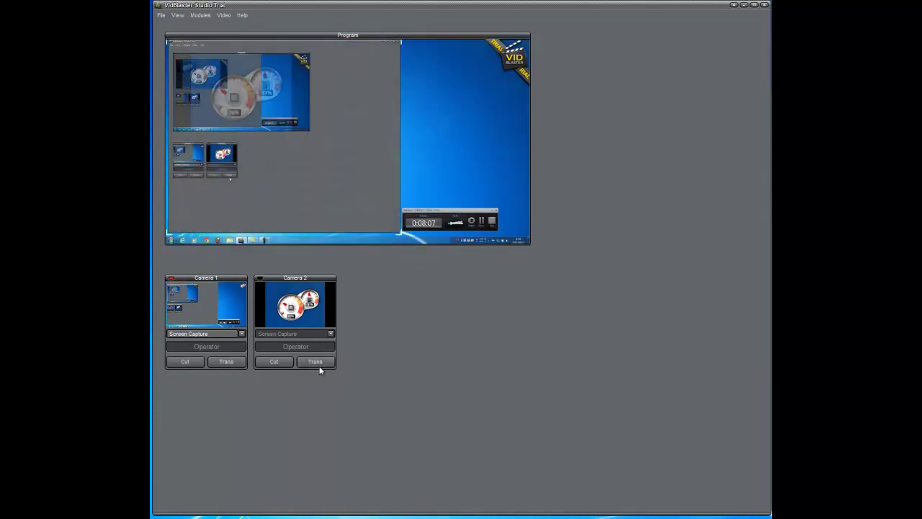
{"action": "left_click", "coordinate": [317, 363]}
{"action": "left_click", "coordinate": [240, 363]}
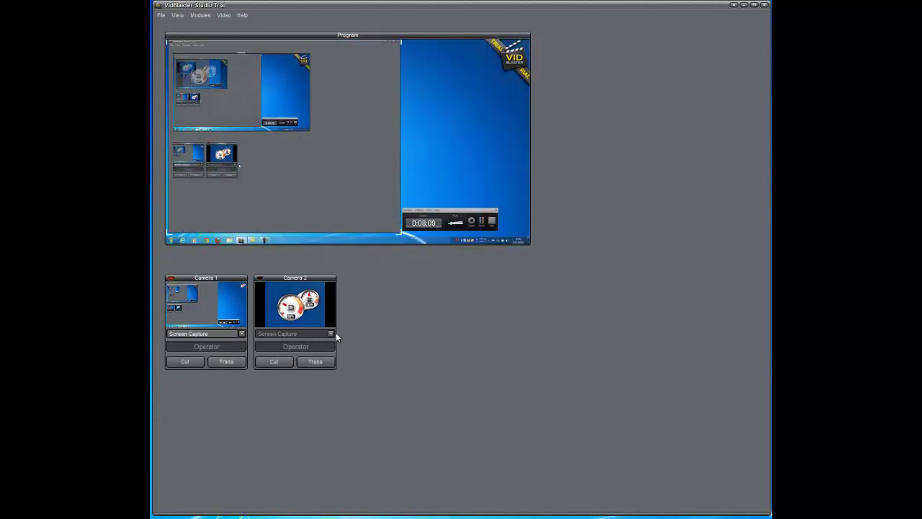
Return Camera 2's source to the Logicool webcam and test transitions against the screen capture.
{"action": "left_click", "coordinate": [332, 333]}
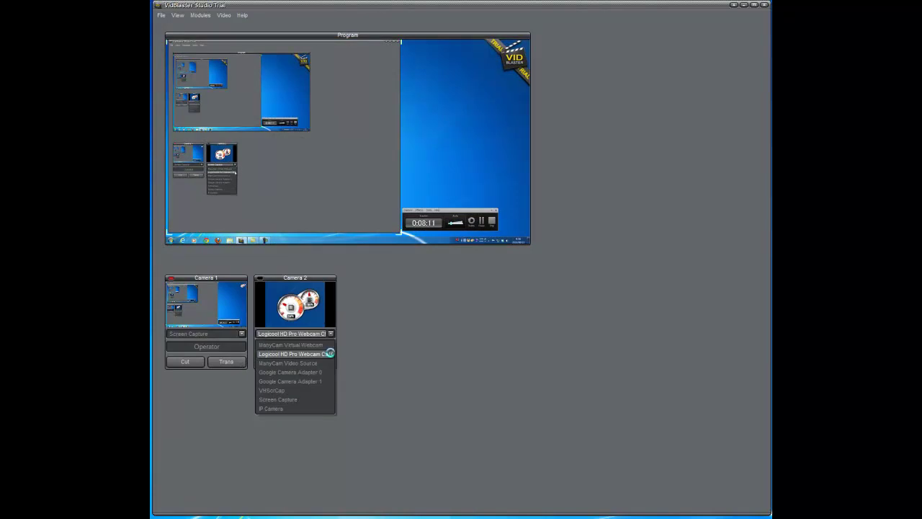
{"action": "left_click", "coordinate": [331, 354]}
{"action": "left_click", "coordinate": [282, 364]}
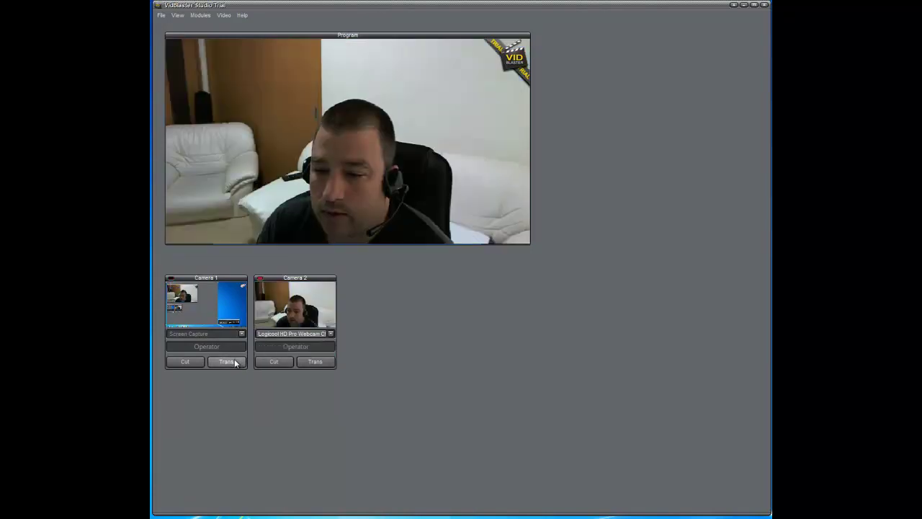
{"action": "left_click", "coordinate": [226, 362]}
{"action": "left_click", "coordinate": [314, 362]}
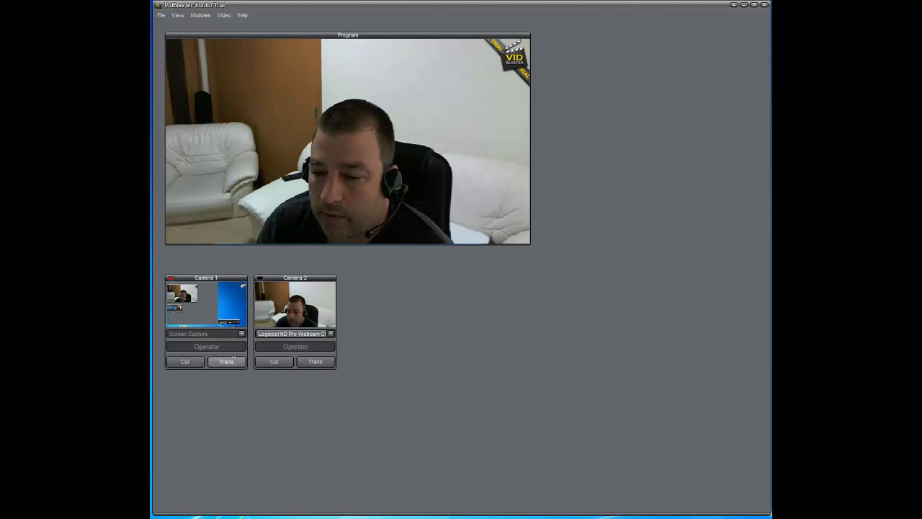
{"action": "left_click", "coordinate": [226, 361]}
Confirm Camera 1 stays on Screen Capture and Camera 2 on the Logicool webcam.
{"action": "left_click", "coordinate": [242, 334]}
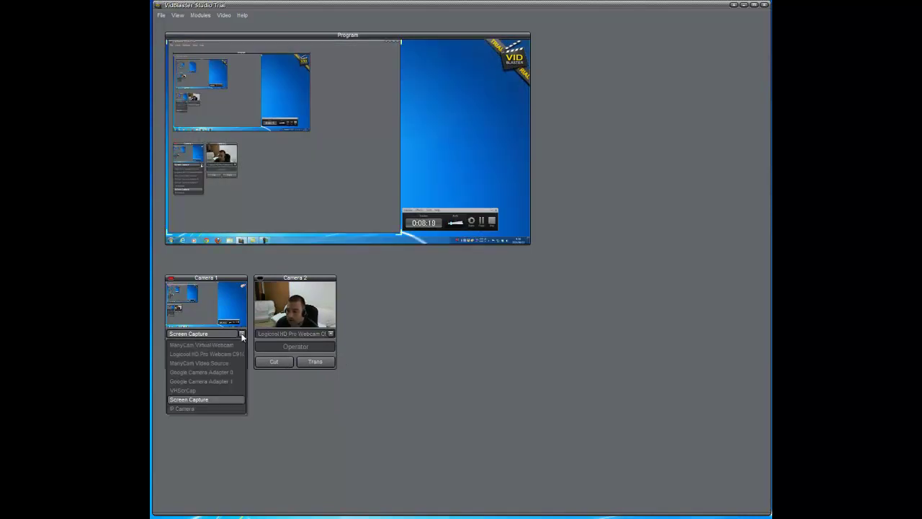
{"action": "left_click", "coordinate": [225, 399]}
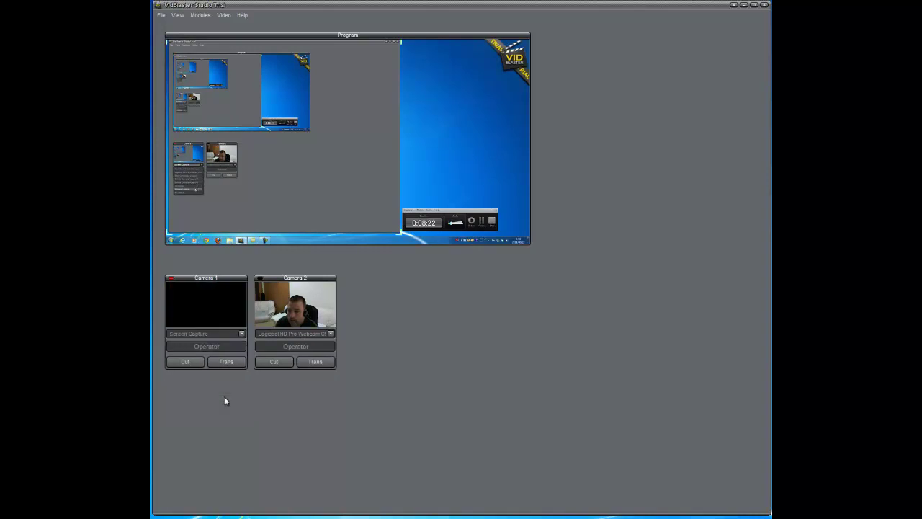
{"action": "left_click", "coordinate": [331, 335]}
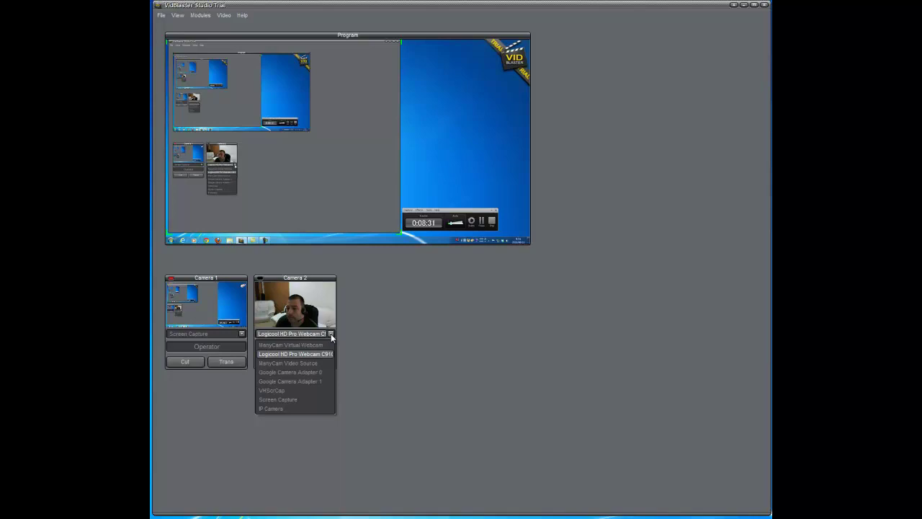
{"action": "left_click", "coordinate": [332, 335]}
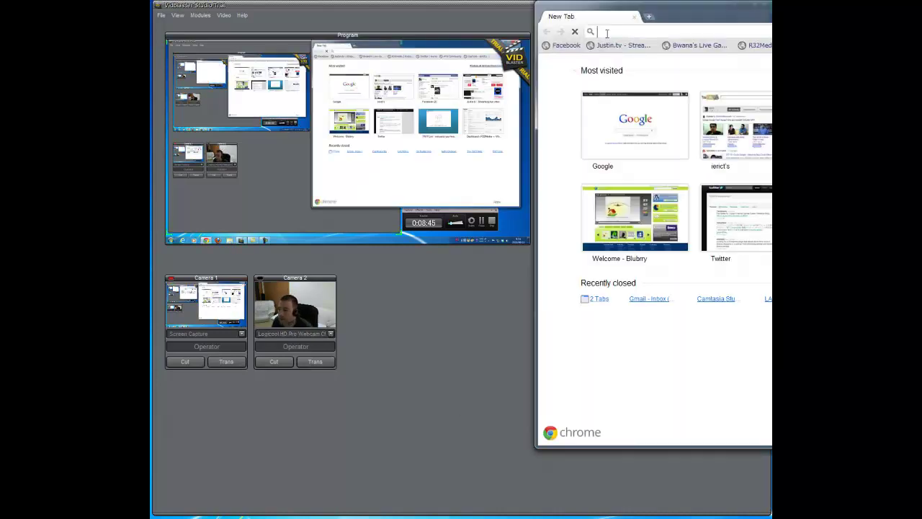
Load vidblaster.com, view the VidBlaster Home product page, then close Chrome.
{"action": "type", "text": "vidblaster.com"}
{"action": "key", "text": "Return"}
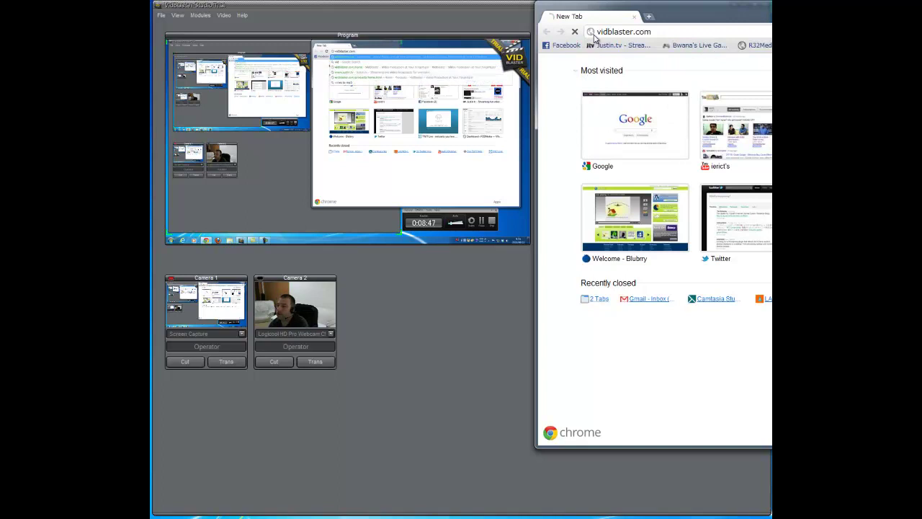
{"action": "mouse_move", "coordinate": [611, 126]}
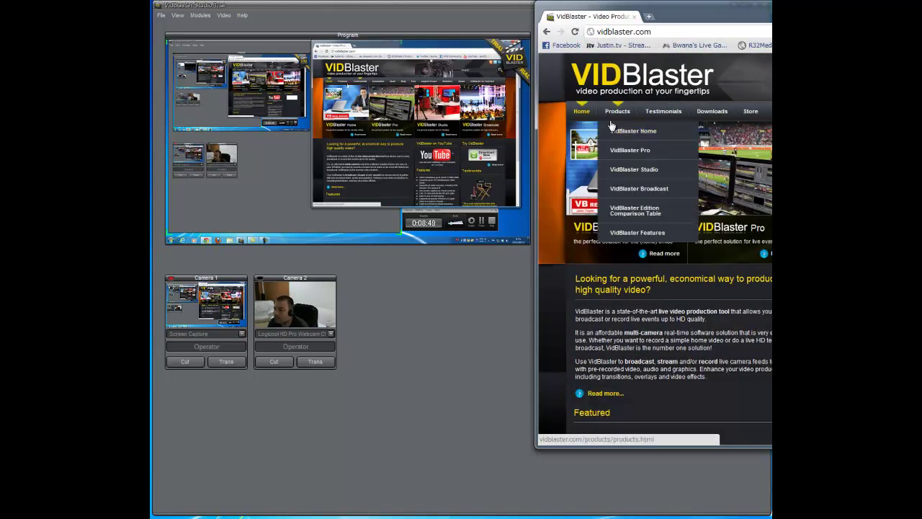
{"action": "left_click", "coordinate": [621, 131]}
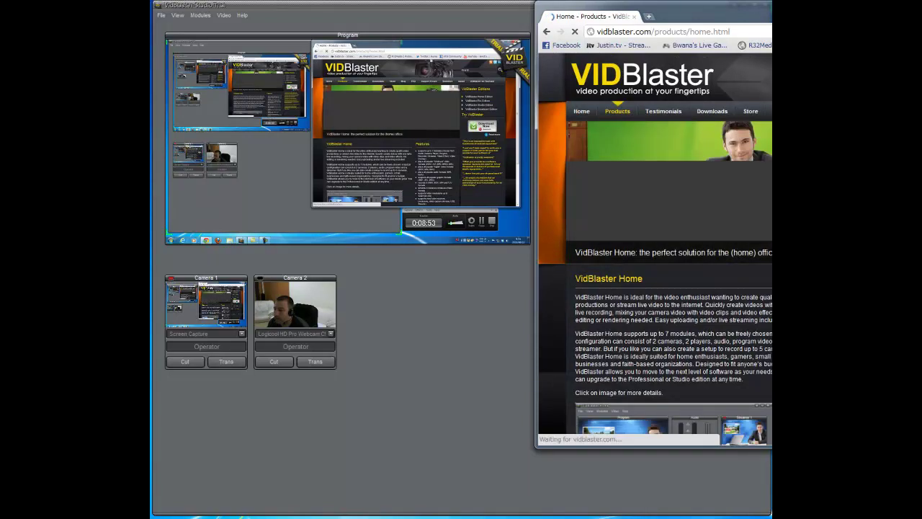
{"action": "scroll", "coordinate": [634, 291], "scroll_direction": "down", "scroll_amount": 2}
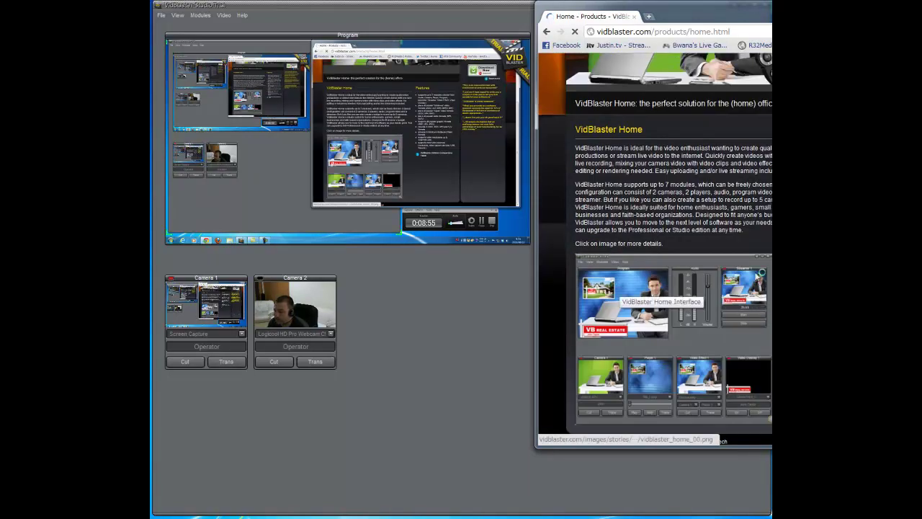
{"action": "key", "text": "ctrl+w"}
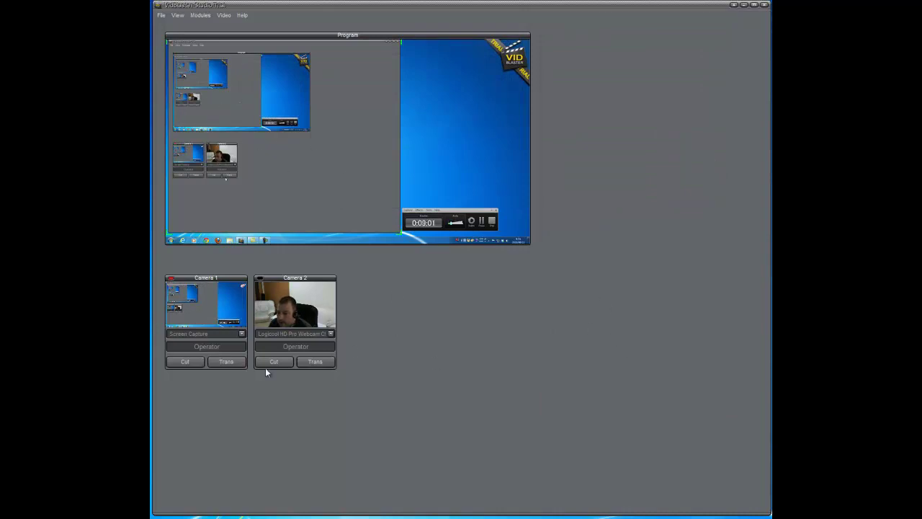
{"action": "left_click", "coordinate": [241, 333]}
{"action": "left_click", "coordinate": [241, 333]}
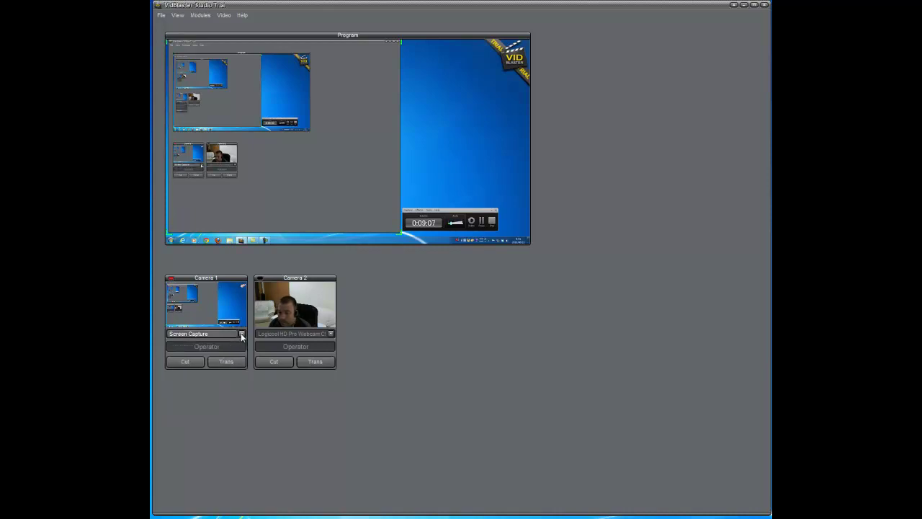
{"action": "left_click", "coordinate": [240, 333]}
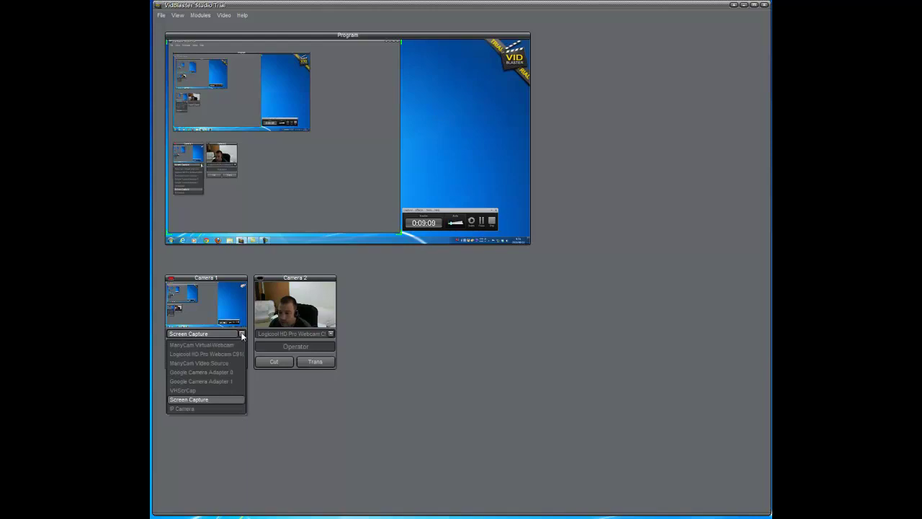
{"action": "left_click", "coordinate": [241, 333]}
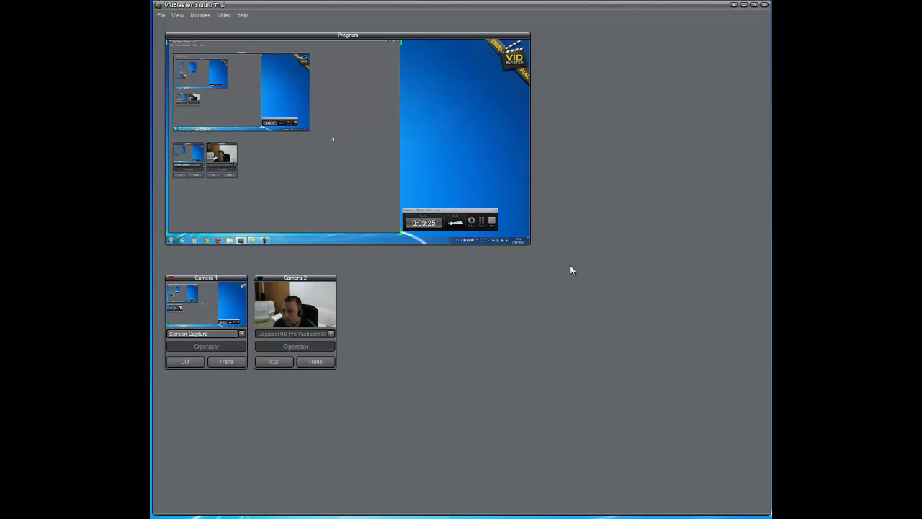
{"action": "left_click", "coordinate": [317, 362]}
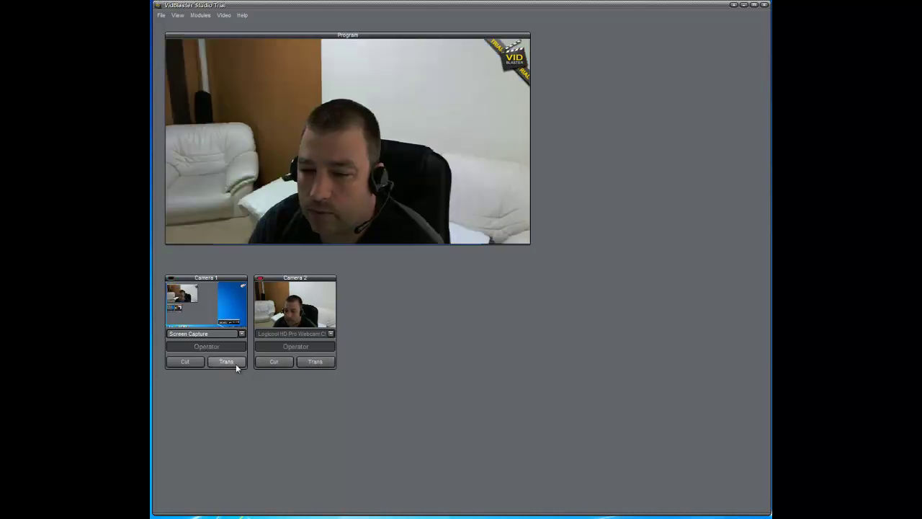
{"action": "left_click", "coordinate": [231, 363]}
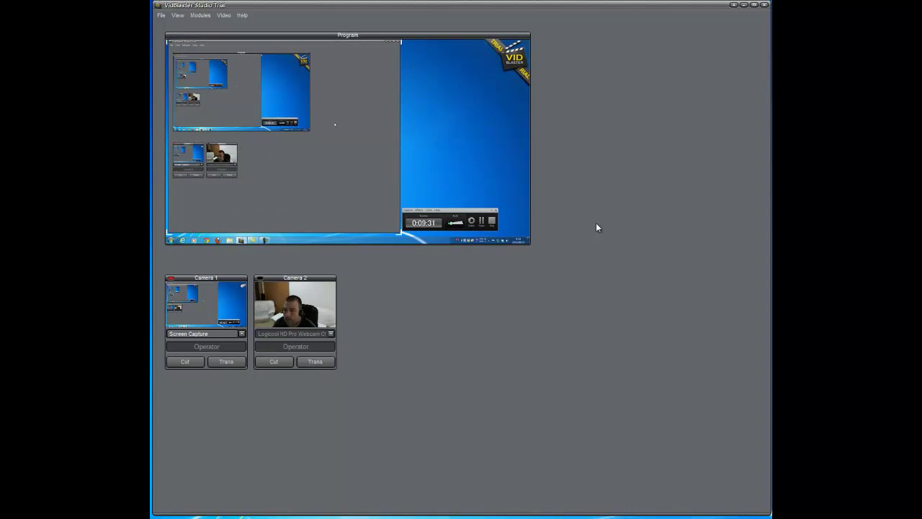
Add a Video Effect module and place it beside Camera 2.
{"action": "left_click", "coordinate": [202, 15]}
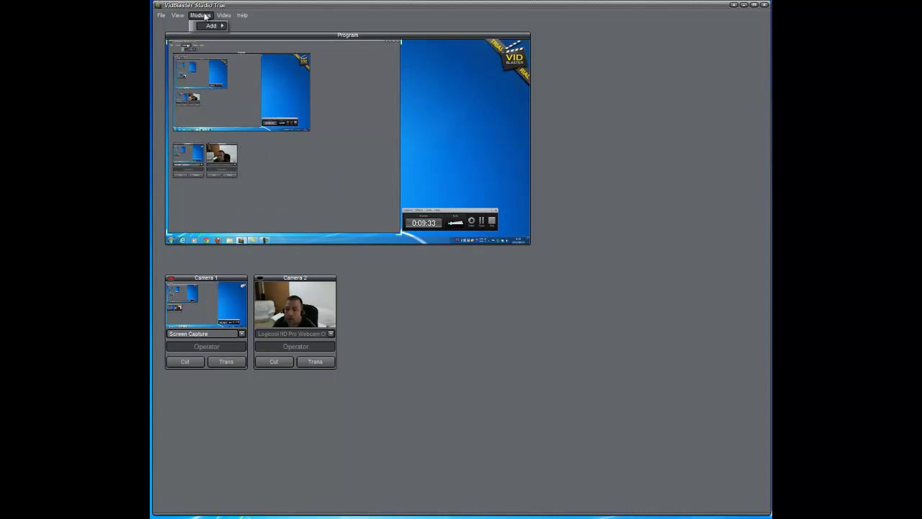
{"action": "mouse_move", "coordinate": [213, 27]}
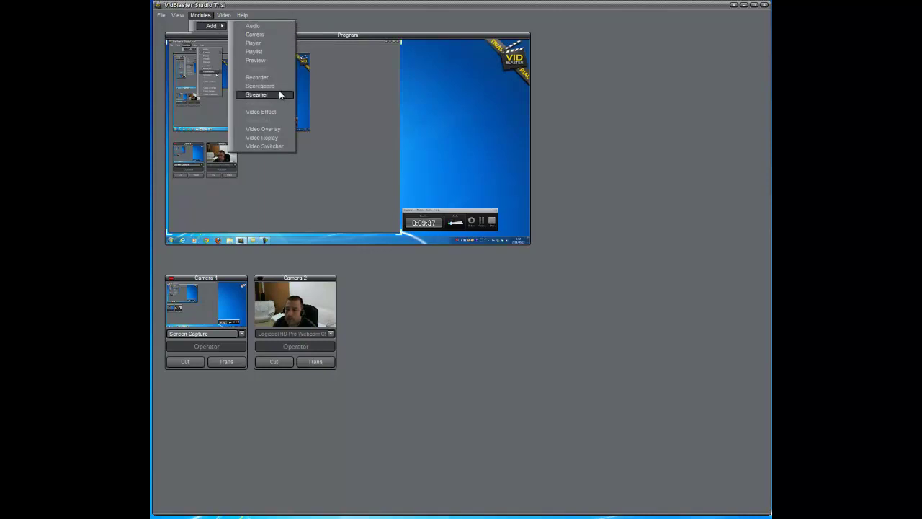
{"action": "left_click", "coordinate": [261, 112]}
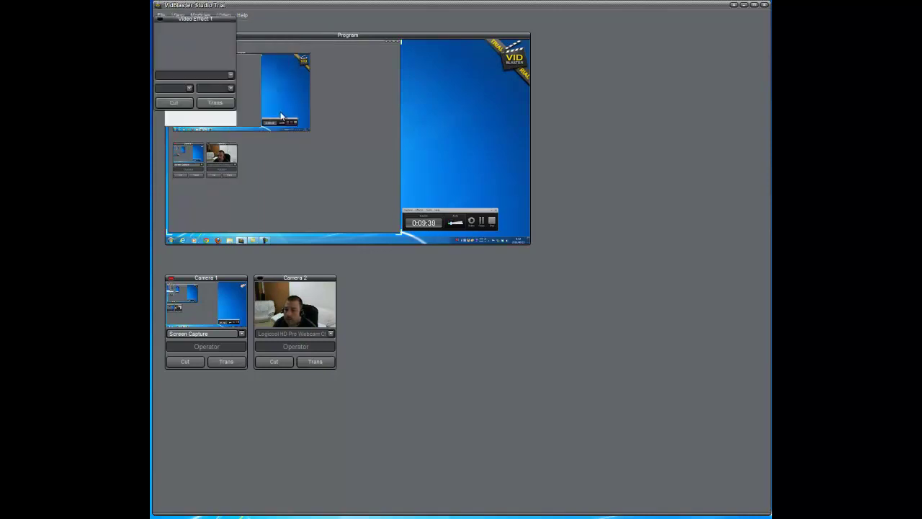
{"action": "left_click_drag", "start_coordinate": [210, 21], "coordinate": [387, 278]}
Switch Program to the webcam and back to the screen capture, then open the effect-type list.
{"action": "left_click", "coordinate": [311, 364]}
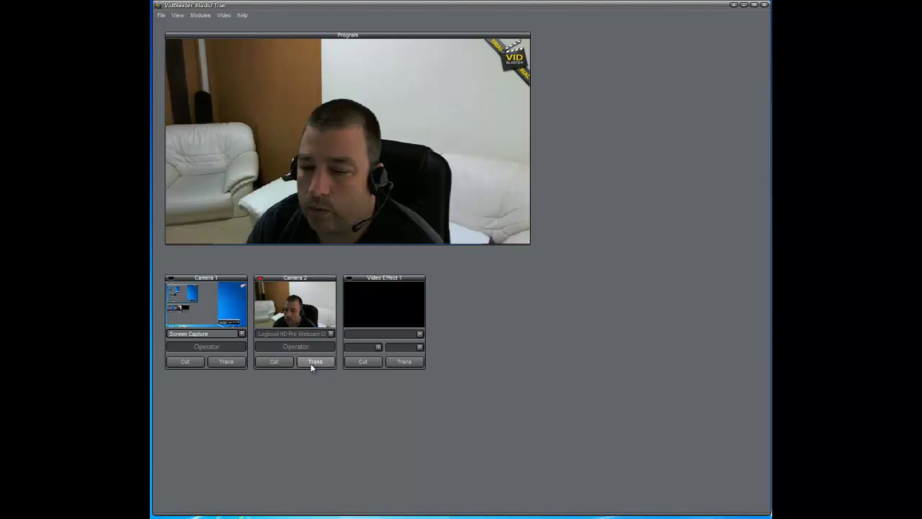
{"action": "left_click", "coordinate": [222, 363]}
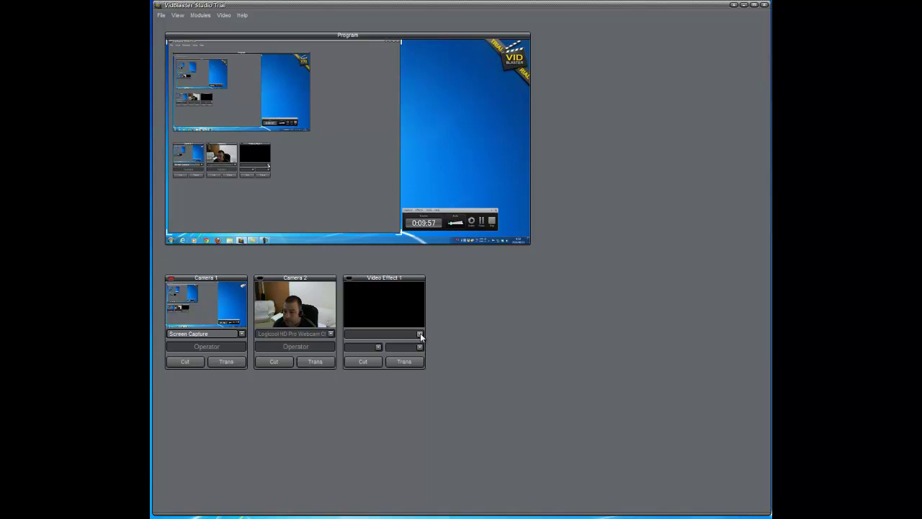
{"action": "left_click", "coordinate": [420, 333]}
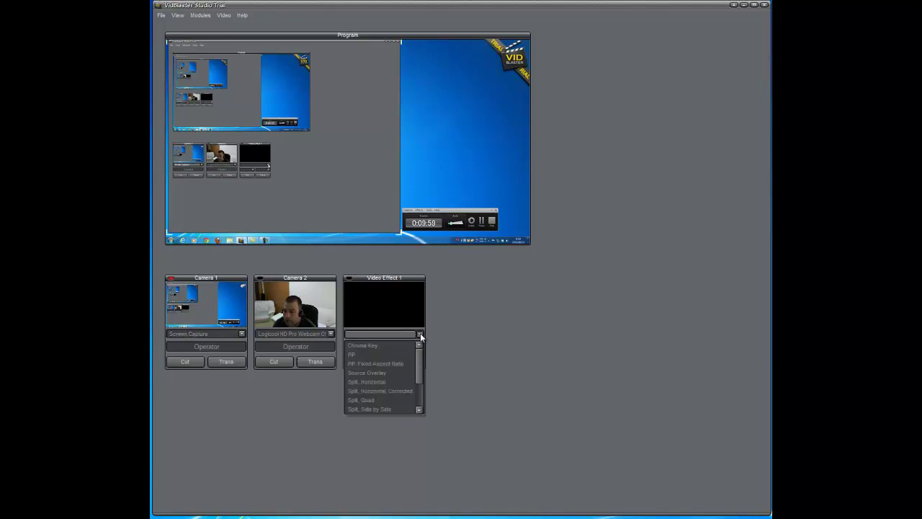
Set Video Effect 1 to PIP, Fixed Aspect Ratio with Camera 1 background and Camera 2 inset, and put it live.
{"action": "left_click", "coordinate": [396, 364]}
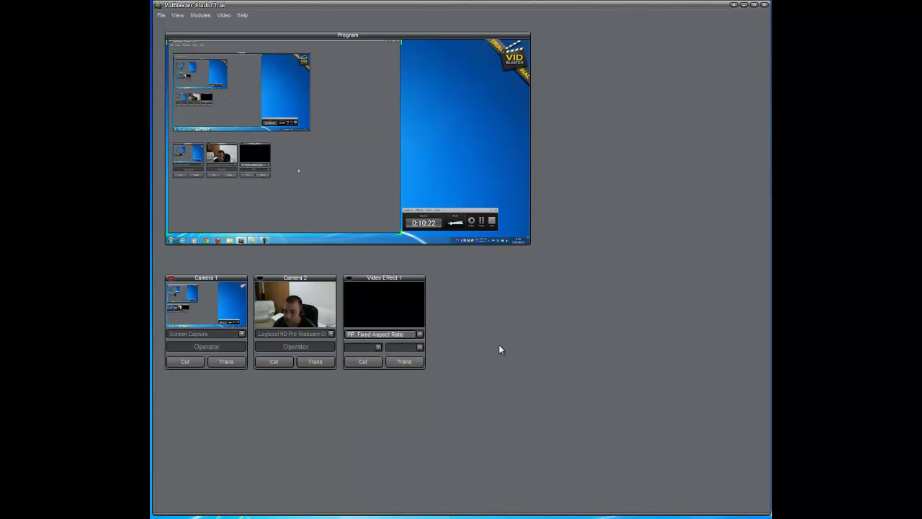
{"action": "left_click", "coordinate": [379, 347]}
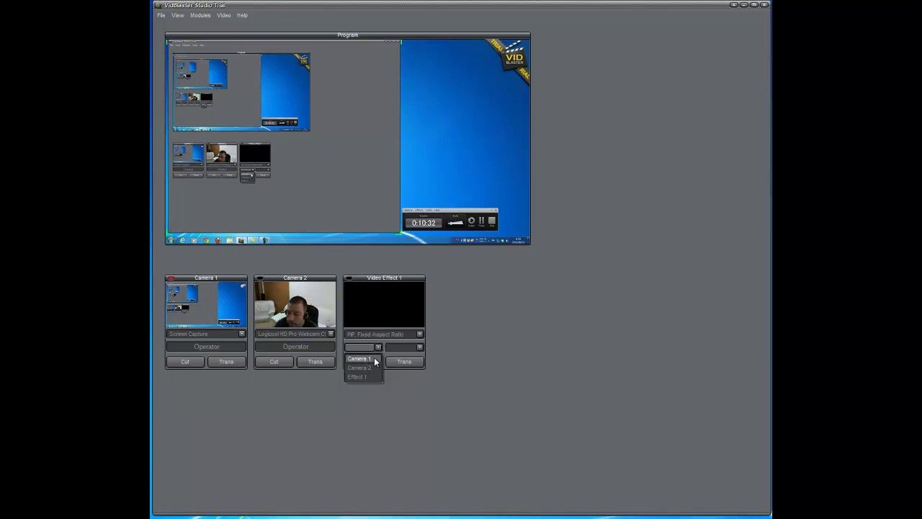
{"action": "left_click", "coordinate": [359, 358]}
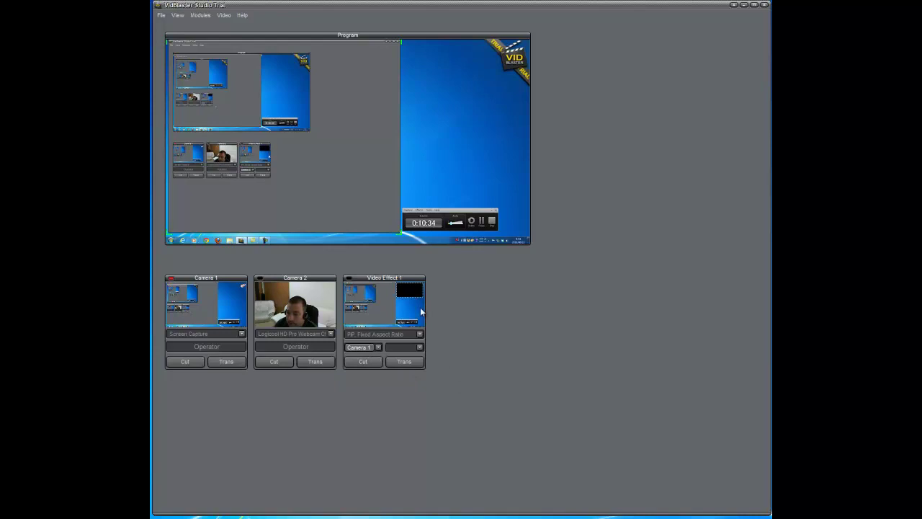
{"action": "mouse_move", "coordinate": [409, 288]}
{"action": "left_mouse_down"}
{"action": "mouse_move", "coordinate": [377, 300]}
{"action": "mouse_move", "coordinate": [397, 311]}
{"action": "mouse_move", "coordinate": [410, 288]}
{"action": "left_mouse_up"}
{"action": "left_click", "coordinate": [419, 347]}
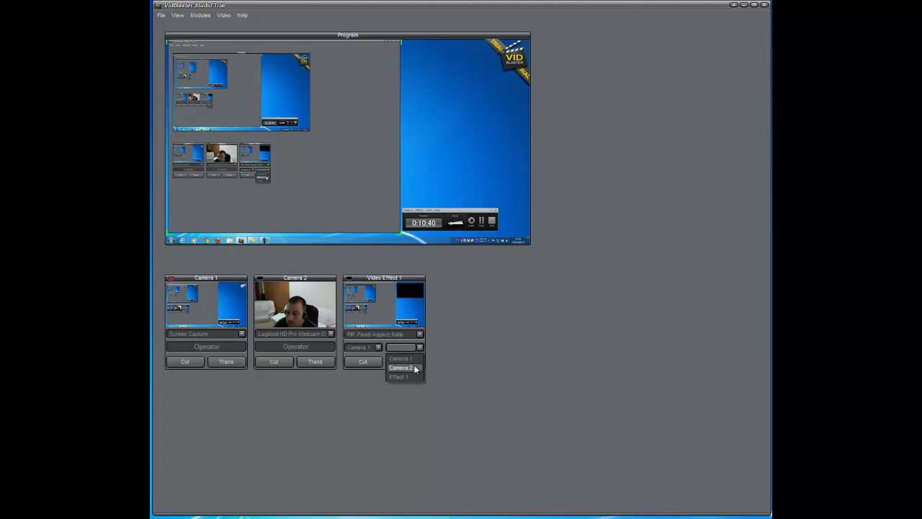
{"action": "left_click", "coordinate": [415, 370]}
{"action": "left_click", "coordinate": [400, 361]}
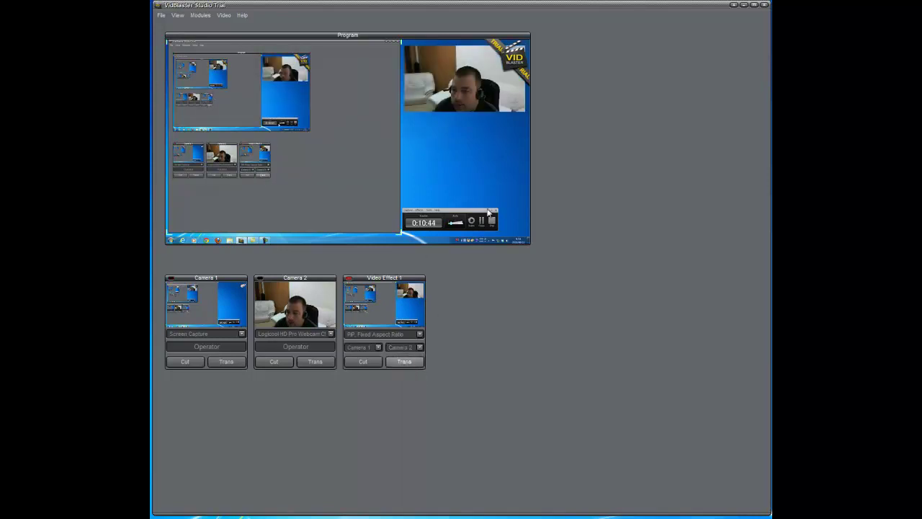
Move the webcam inset toward the centre of the output and enlarge it slightly.
{"action": "mouse_move", "coordinate": [417, 292]}
{"action": "left_mouse_down"}
{"action": "mouse_move", "coordinate": [389, 308]}
{"action": "mouse_move", "coordinate": [407, 321]}
{"action": "mouse_move", "coordinate": [413, 293]}
{"action": "mouse_move", "coordinate": [323, 293]}
{"action": "mouse_move", "coordinate": [323, 284]}
{"action": "mouse_move", "coordinate": [401, 289]}
{"action": "left_mouse_up"}
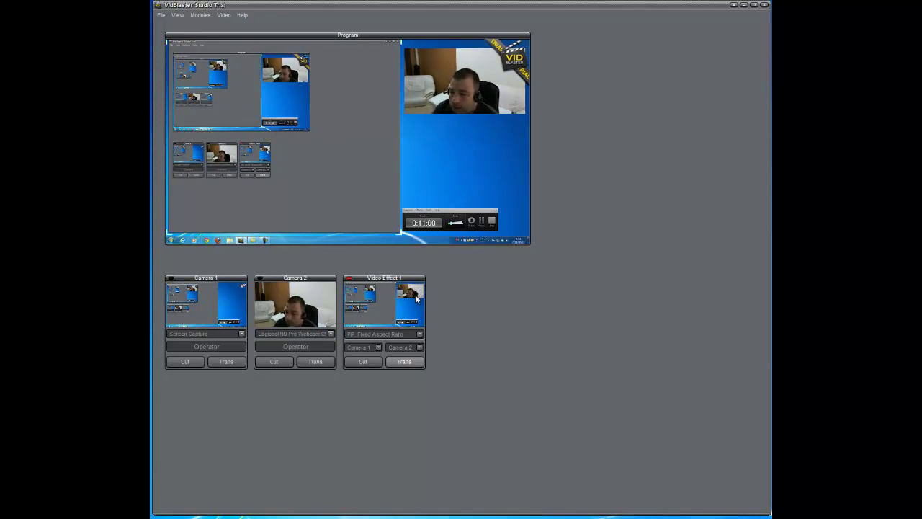
{"action": "left_click_drag", "start_coordinate": [417, 298], "coordinate": [405, 302]}
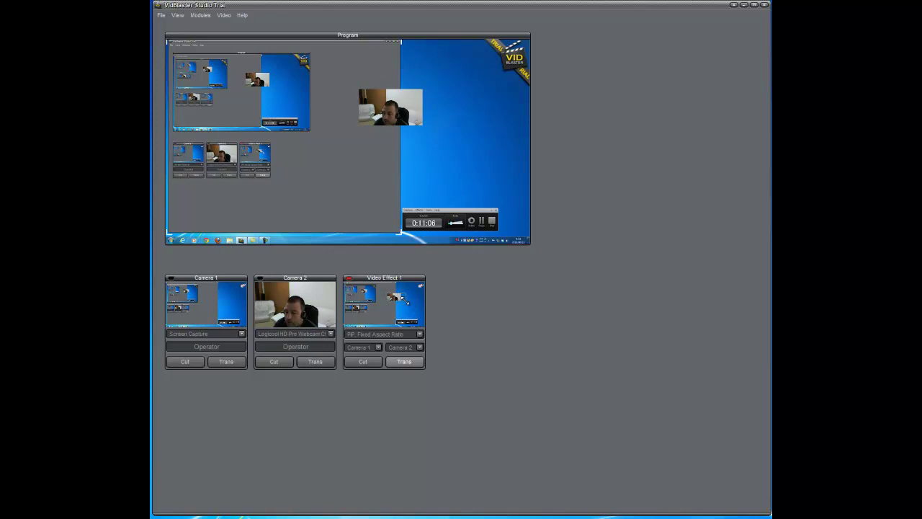
{"action": "mouse_move", "coordinate": [405, 301]}
{"action": "left_mouse_down"}
{"action": "mouse_move", "coordinate": [420, 311]}
{"action": "mouse_move", "coordinate": [401, 300]}
{"action": "mouse_move", "coordinate": [408, 307]}
{"action": "left_mouse_up"}
Switch Video Effect 1 to the PiP effect and enlarge the webcam inset.
{"action": "left_click", "coordinate": [420, 335]}
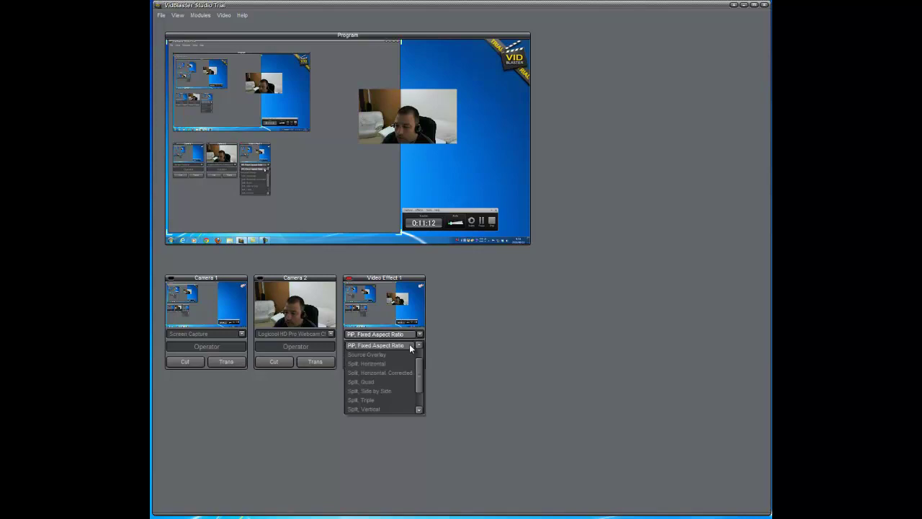
{"action": "scroll", "coordinate": [419, 362], "scroll_direction": "up", "scroll_amount": 2}
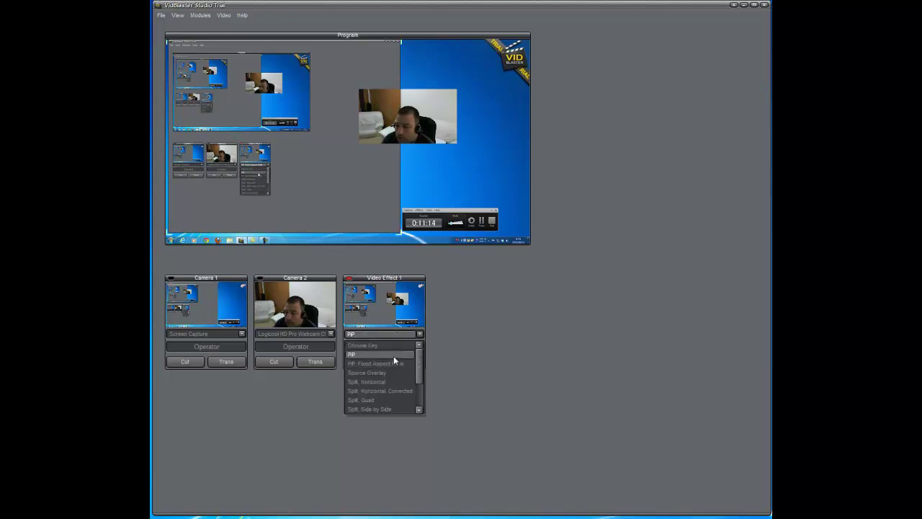
{"action": "left_click", "coordinate": [393, 356]}
{"action": "left_click_drag", "start_coordinate": [407, 309], "coordinate": [418, 328]}
Change the effect to PiP, Fixed Aspect Ratio and move the webcam inset to the top-right corner.
{"action": "left_click", "coordinate": [420, 334]}
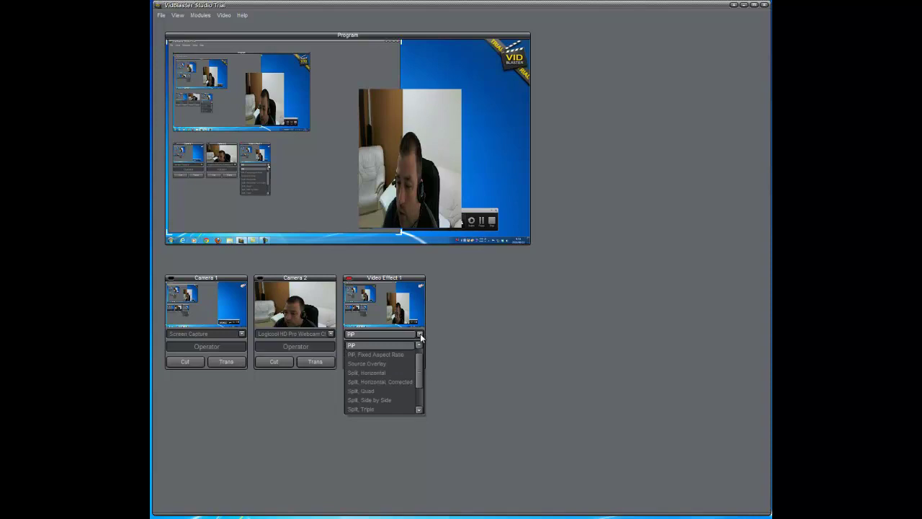
{"action": "left_click", "coordinate": [395, 353]}
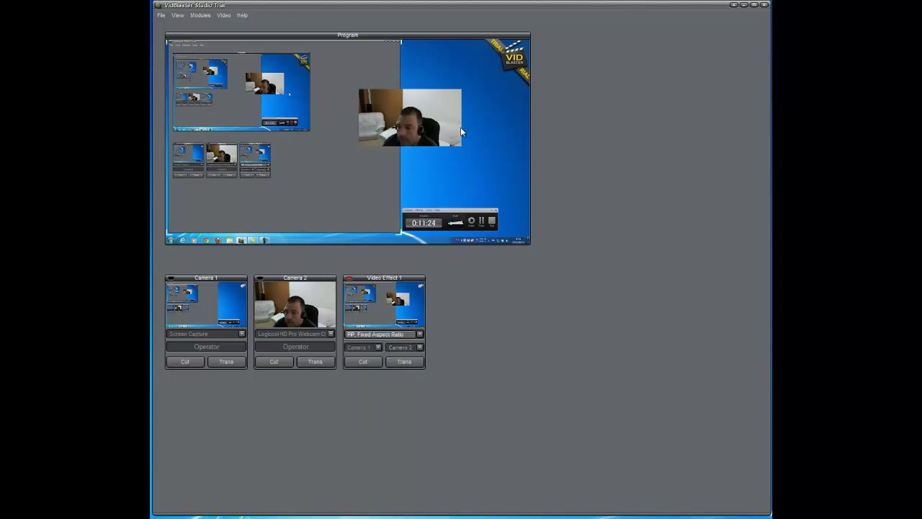
{"action": "left_click_drag", "start_coordinate": [396, 314], "coordinate": [413, 291]}
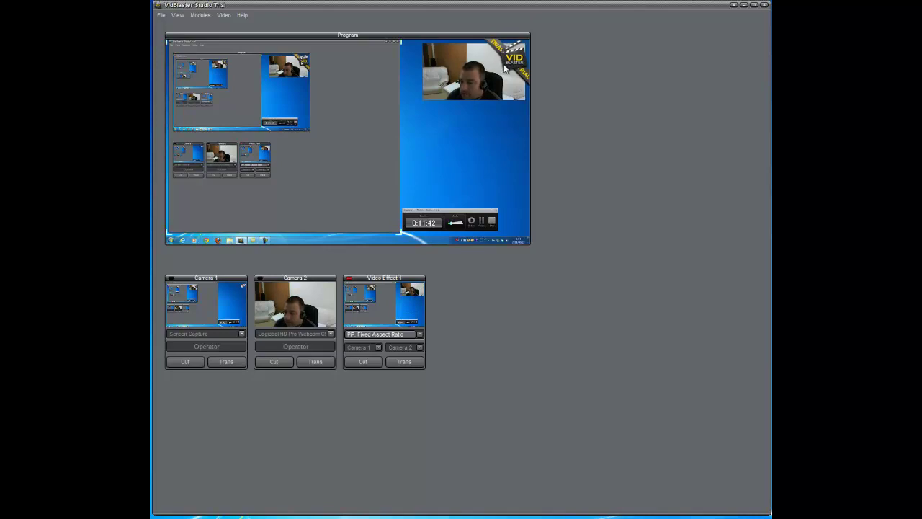
{"action": "left_click_drag", "start_coordinate": [405, 287], "coordinate": [436, 267]}
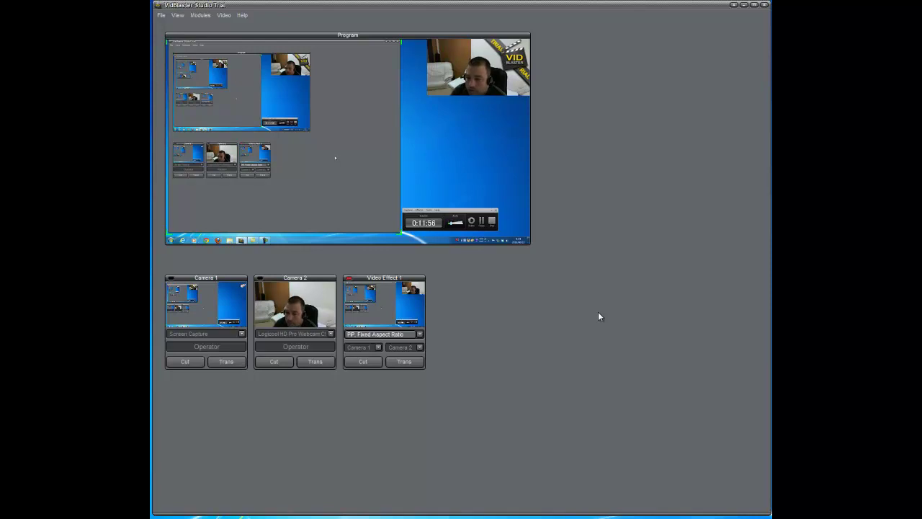
Test the transitions between screen capture, webcam and picture-in-picture on Program.
{"action": "left_click", "coordinate": [225, 362]}
{"action": "left_click", "coordinate": [309, 364]}
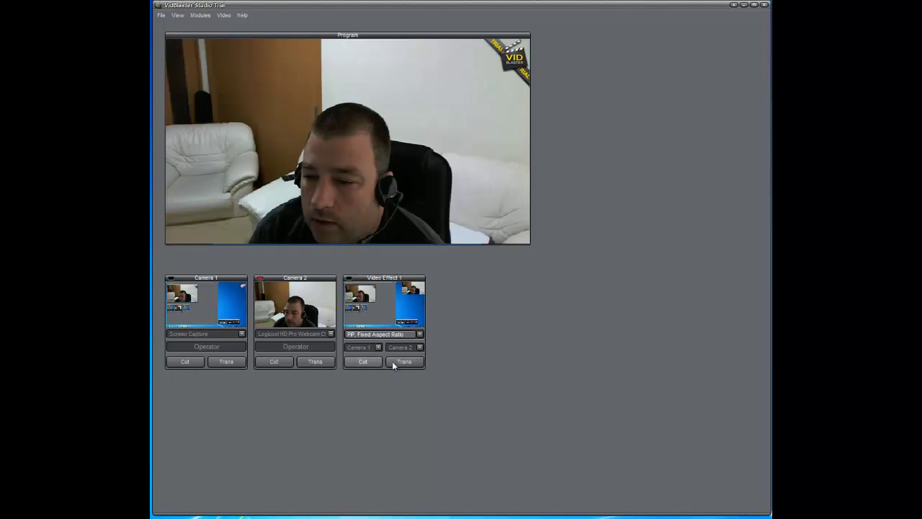
{"action": "left_click", "coordinate": [410, 362]}
{"action": "left_click", "coordinate": [313, 362]}
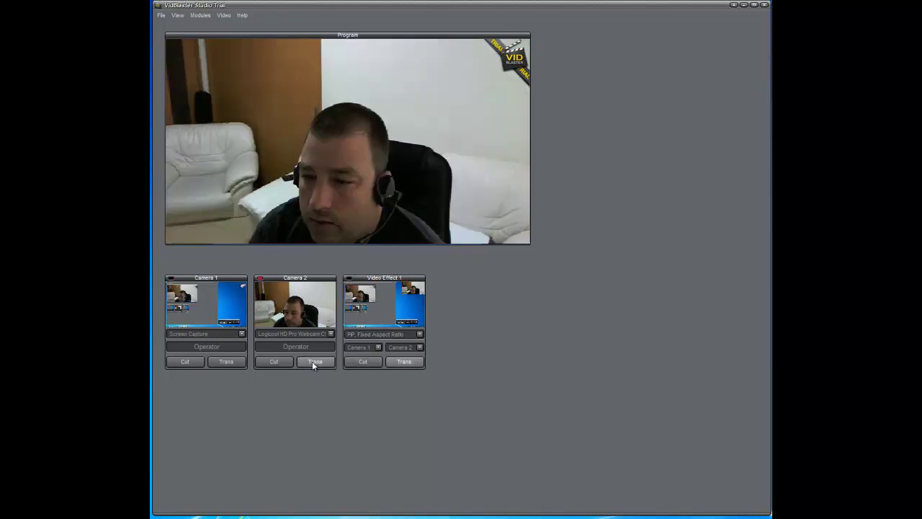
{"action": "left_click", "coordinate": [224, 362]}
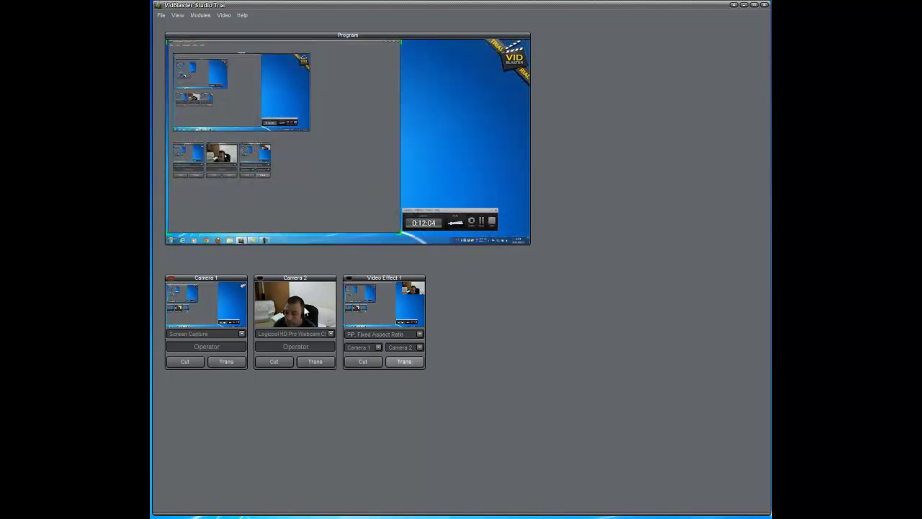
Give Camera 2 a Dissolve transition and test it against the picture-in-picture.
{"action": "right_click", "coordinate": [305, 310]}
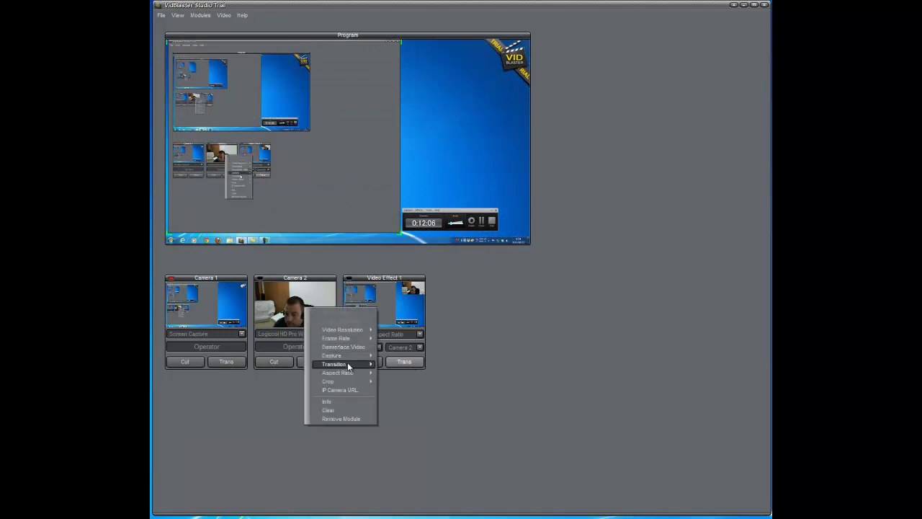
{"action": "mouse_move", "coordinate": [364, 366]}
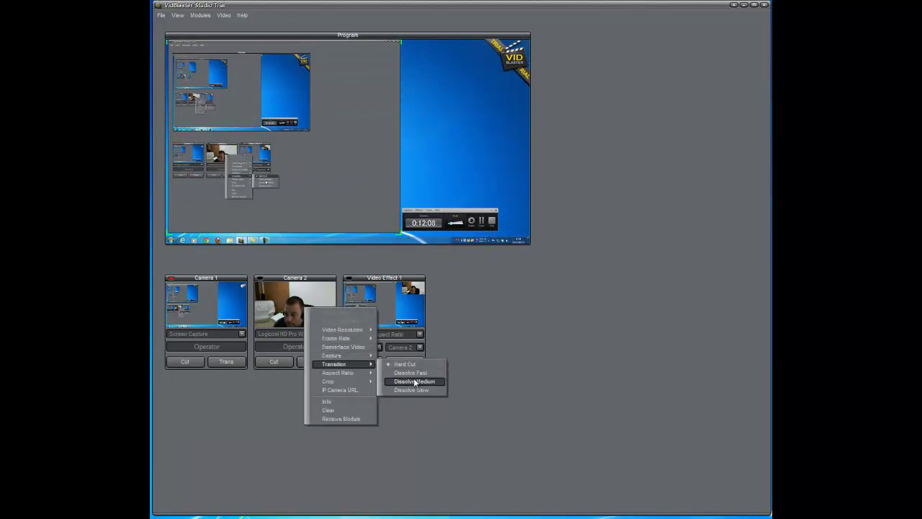
{"action": "left_click", "coordinate": [417, 389]}
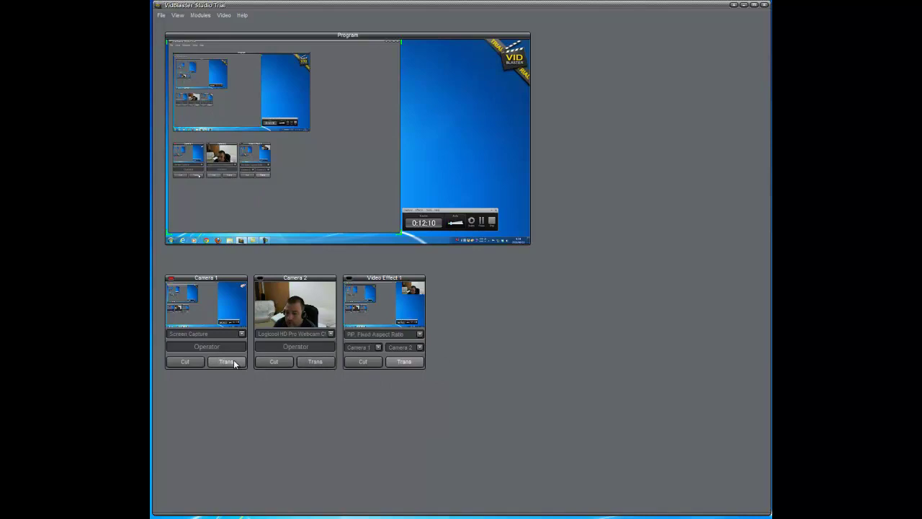
{"action": "left_click", "coordinate": [314, 362]}
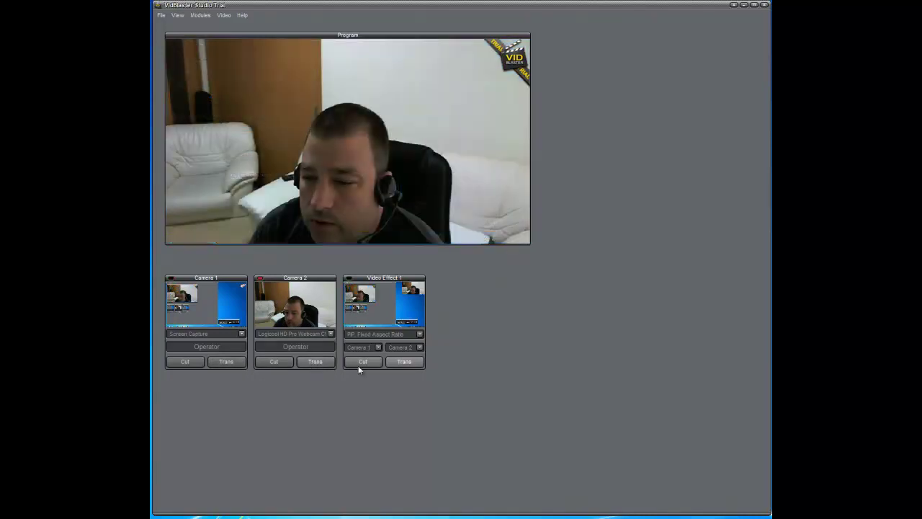
{"action": "left_click", "coordinate": [412, 363]}
Set Video Effect 1's transition to Dissolve Fast, test it, and return Program to the screen capture.
{"action": "right_click", "coordinate": [400, 299]}
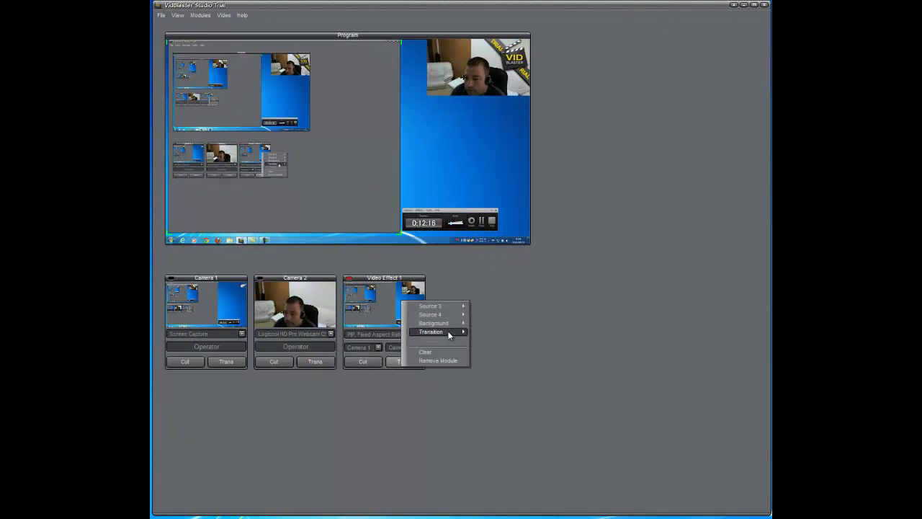
{"action": "mouse_move", "coordinate": [450, 336]}
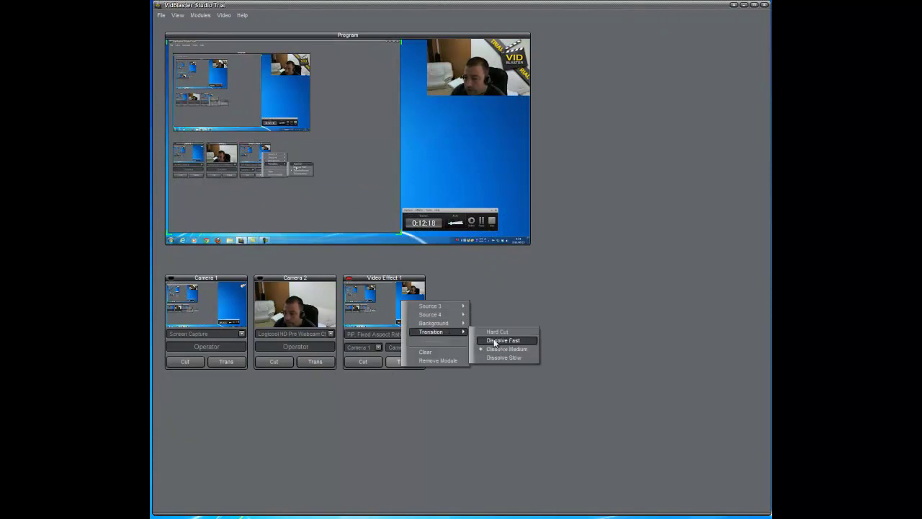
{"action": "left_click", "coordinate": [496, 342]}
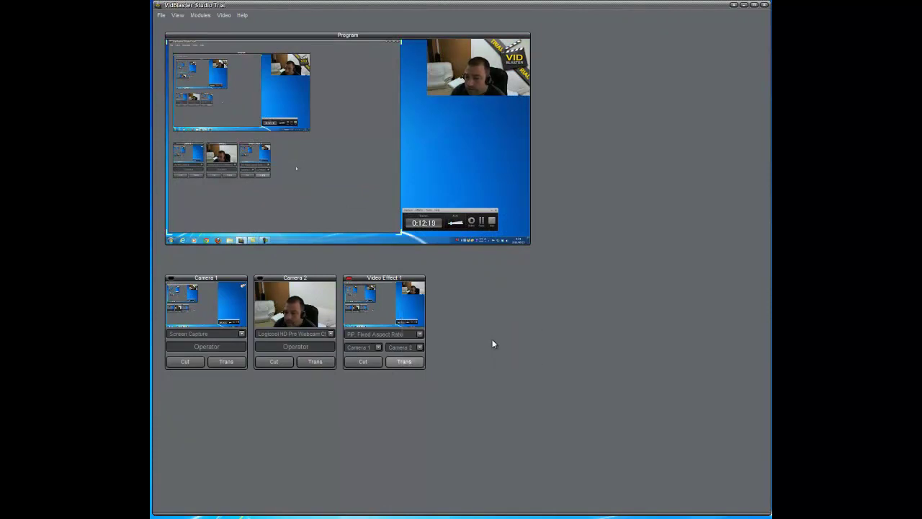
{"action": "left_click", "coordinate": [317, 362]}
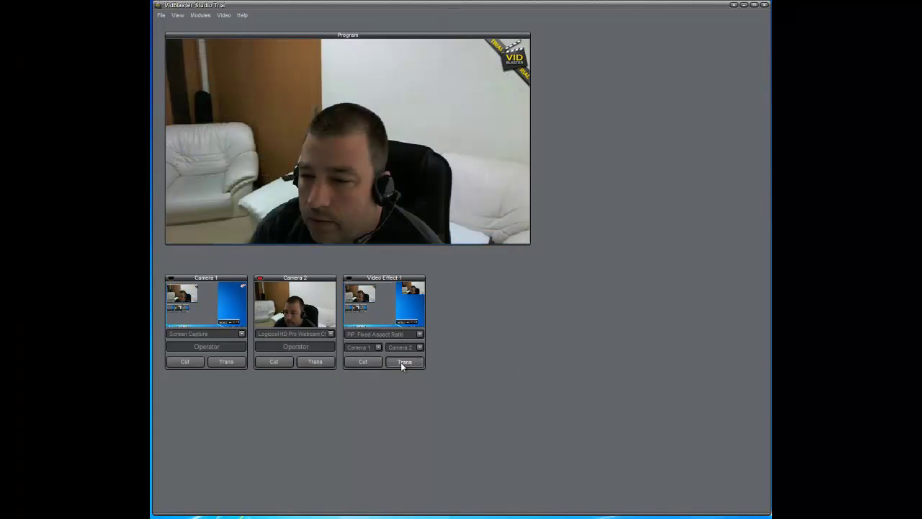
{"action": "left_click", "coordinate": [401, 362]}
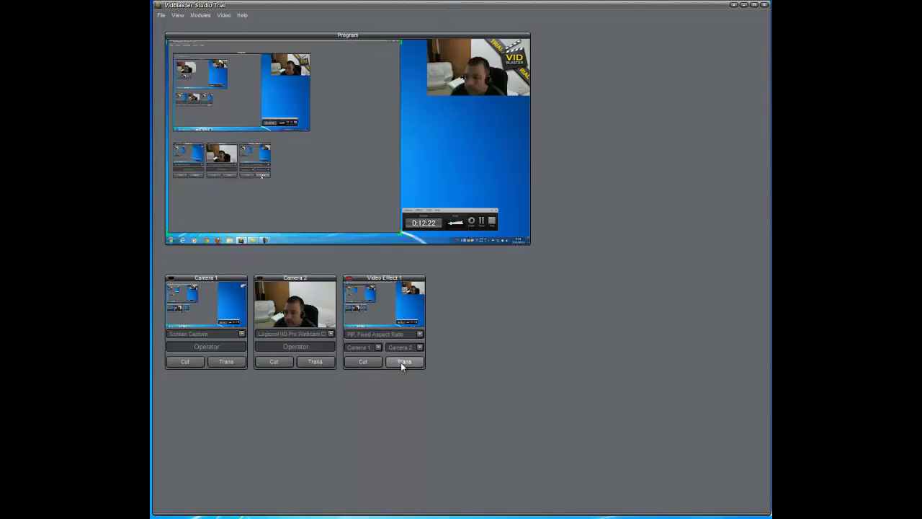
{"action": "left_click", "coordinate": [227, 363]}
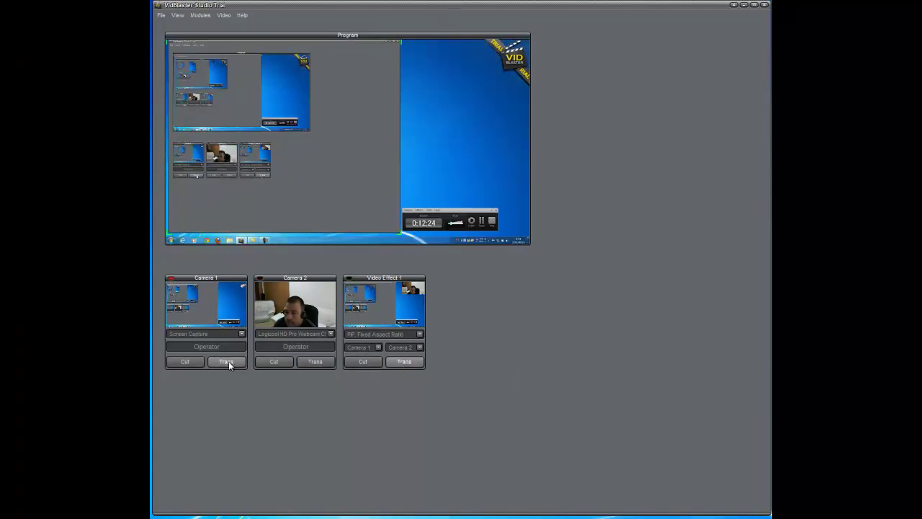
Open Camera 1's settings menu and close it without changing anything.
{"action": "right_click", "coordinate": [219, 326]}
{"action": "mouse_move", "coordinate": [253, 381]}
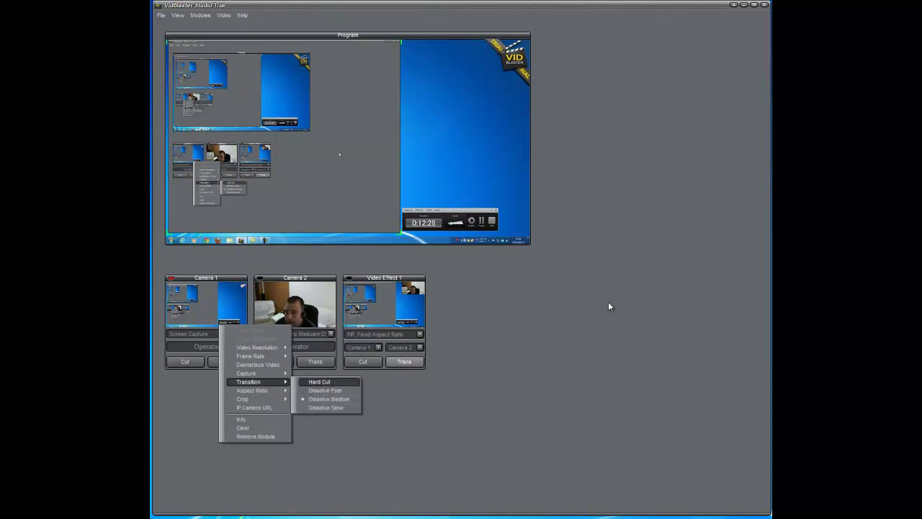
{"action": "left_click", "coordinate": [608, 302]}
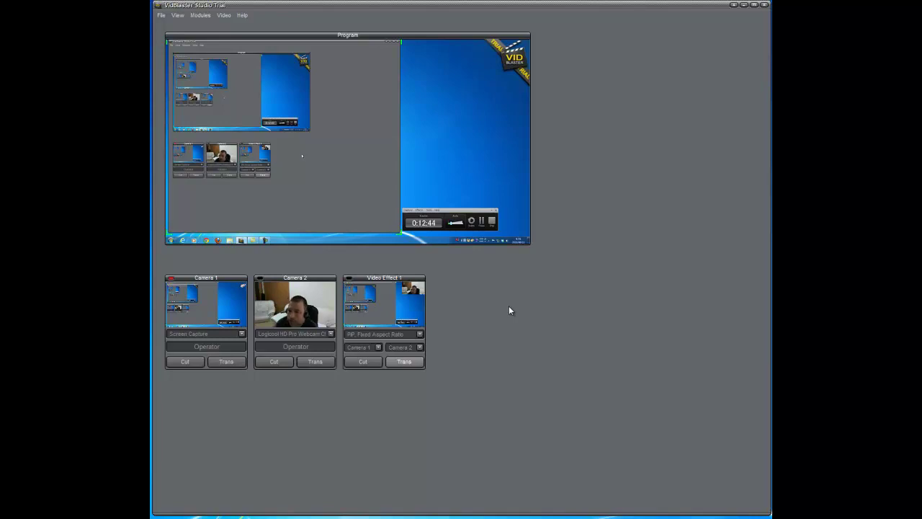
Dismiss the Add Modules menu unused, then switch Program to Camera 2's full webcam.
{"action": "left_click", "coordinate": [199, 15]}
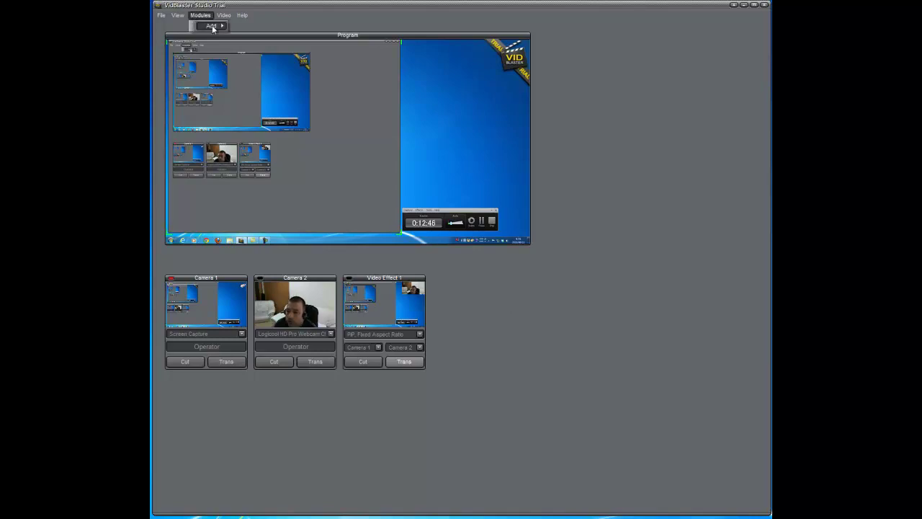
{"action": "mouse_move", "coordinate": [212, 27]}
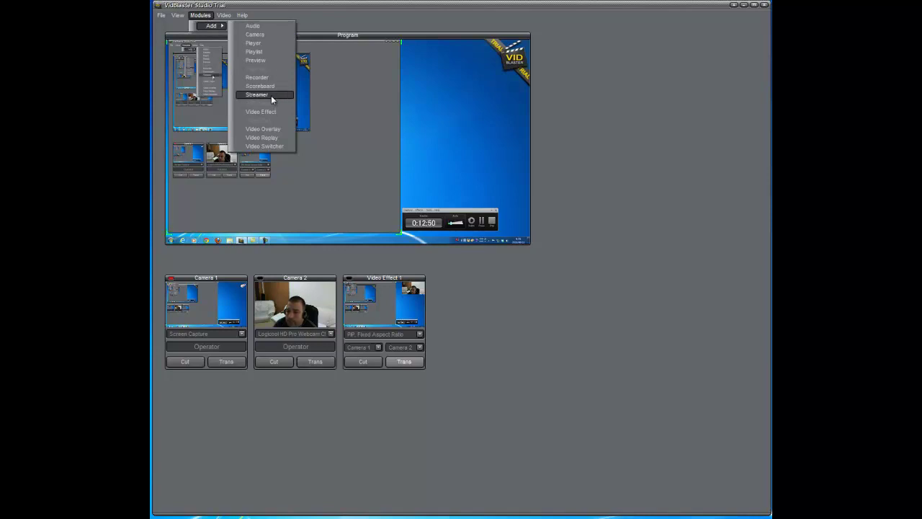
{"action": "left_click", "coordinate": [206, 18]}
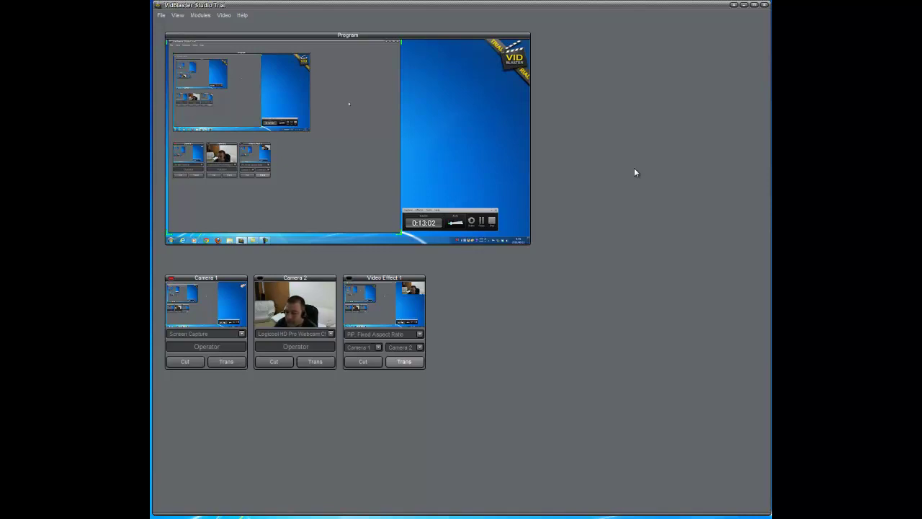
{"action": "left_click", "coordinate": [313, 365]}
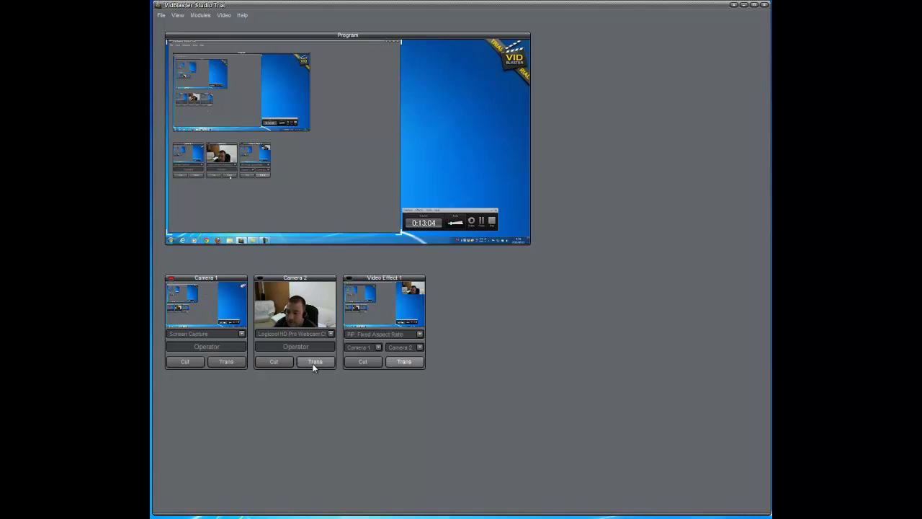